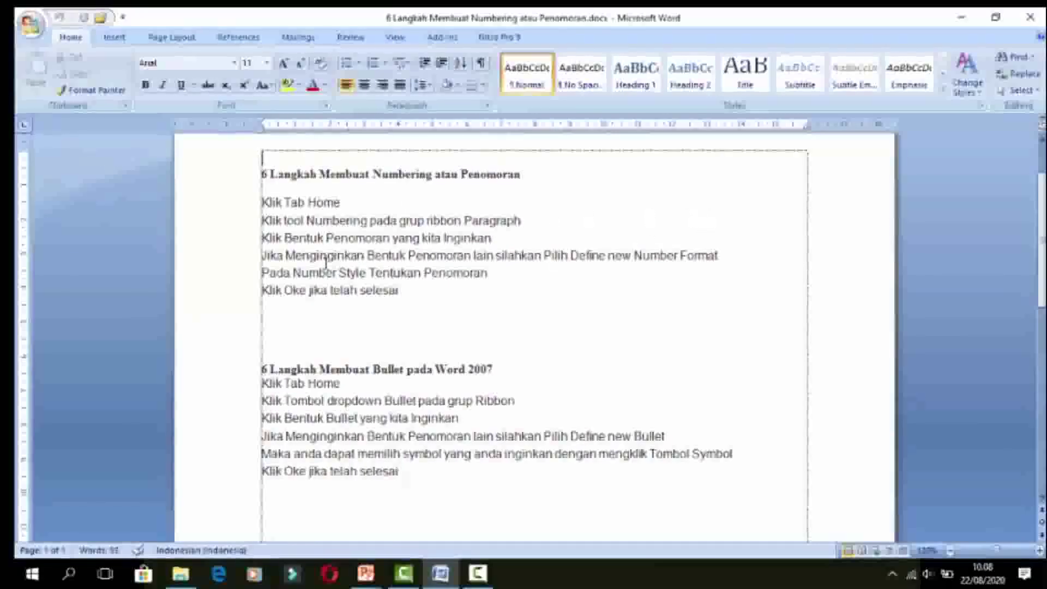
# Apply the default numbering to the six lines under the "Numbering atau Penomoran" heading and remove it again
pyautogui.moveTo(261, 203); pyautogui.dragTo(407, 289)
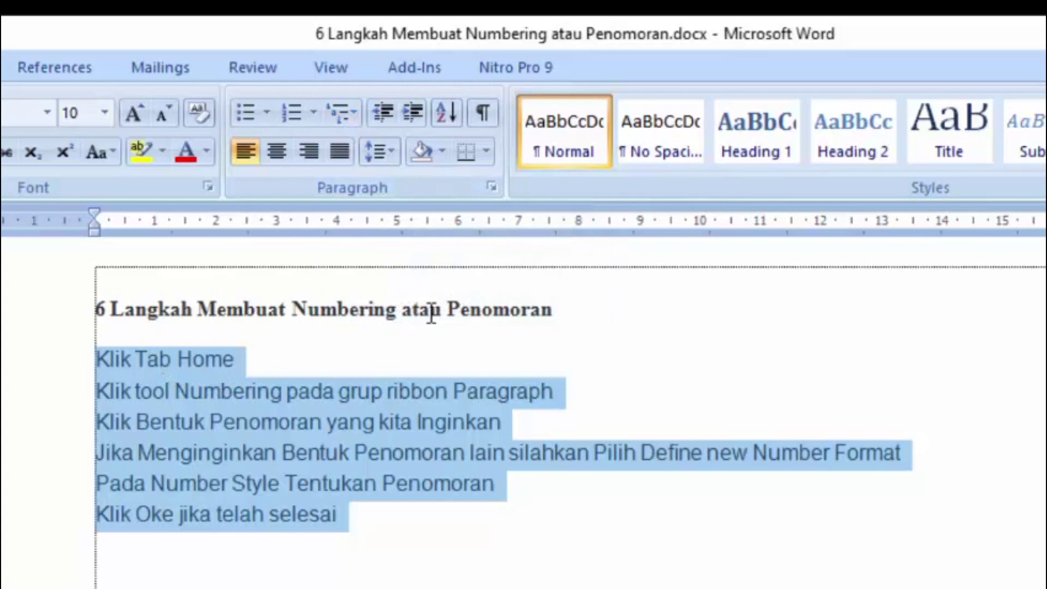
pyautogui.click(288, 112)
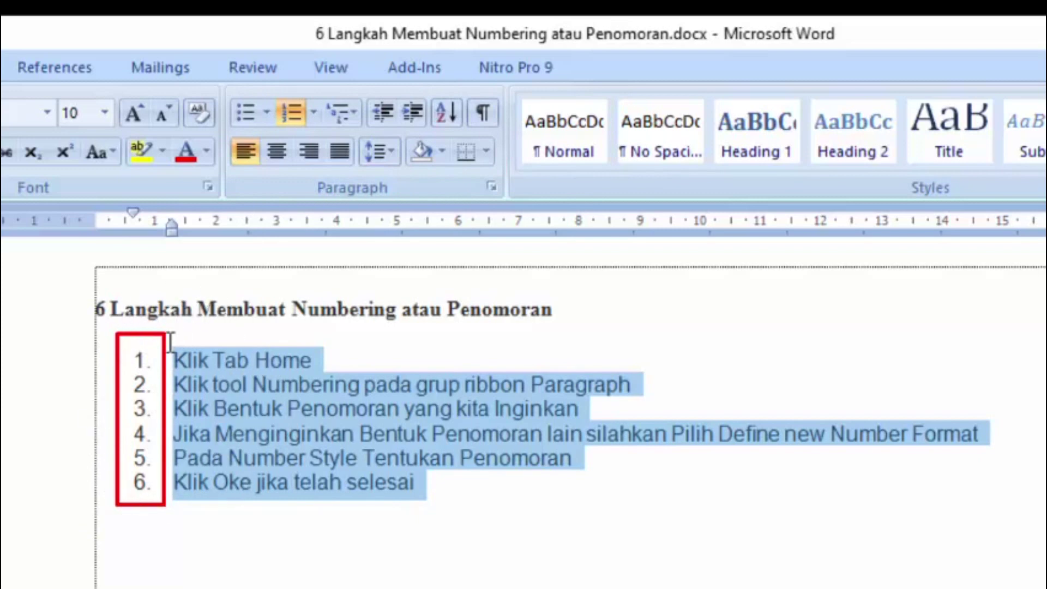
pyautogui.click(291, 110)
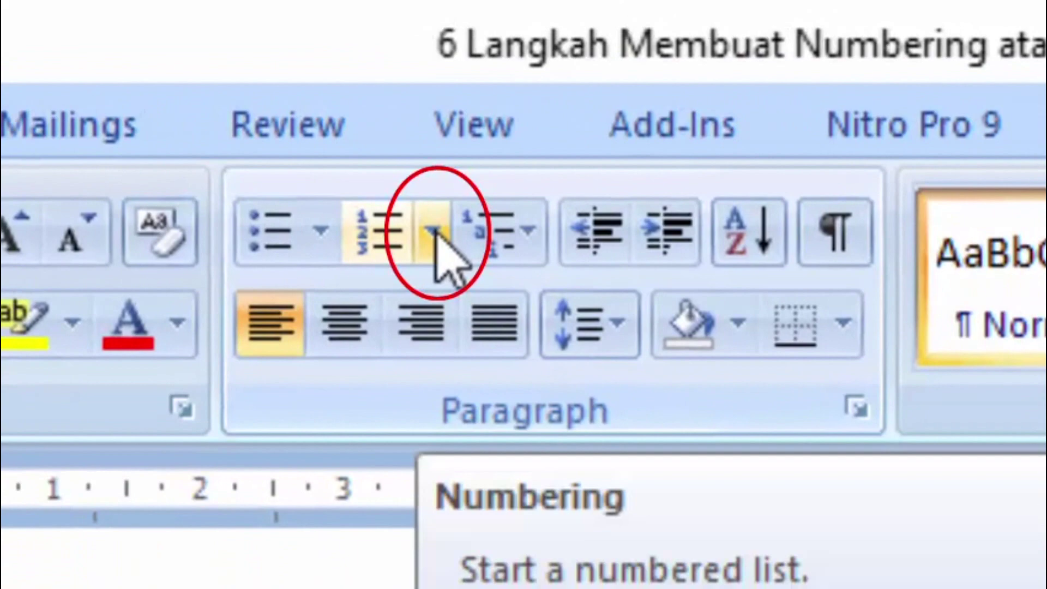
# Start defining a new number format for the six lines under the first heading, using the number style 1, 2, 3, ..
pyautogui.click(435, 232)
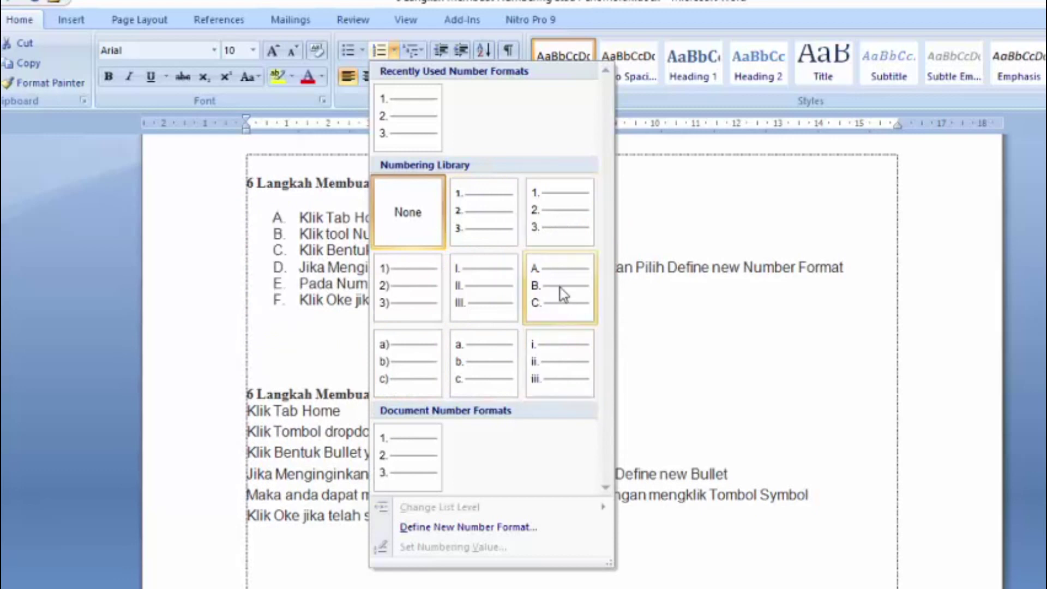
pyautogui.click(484, 527)
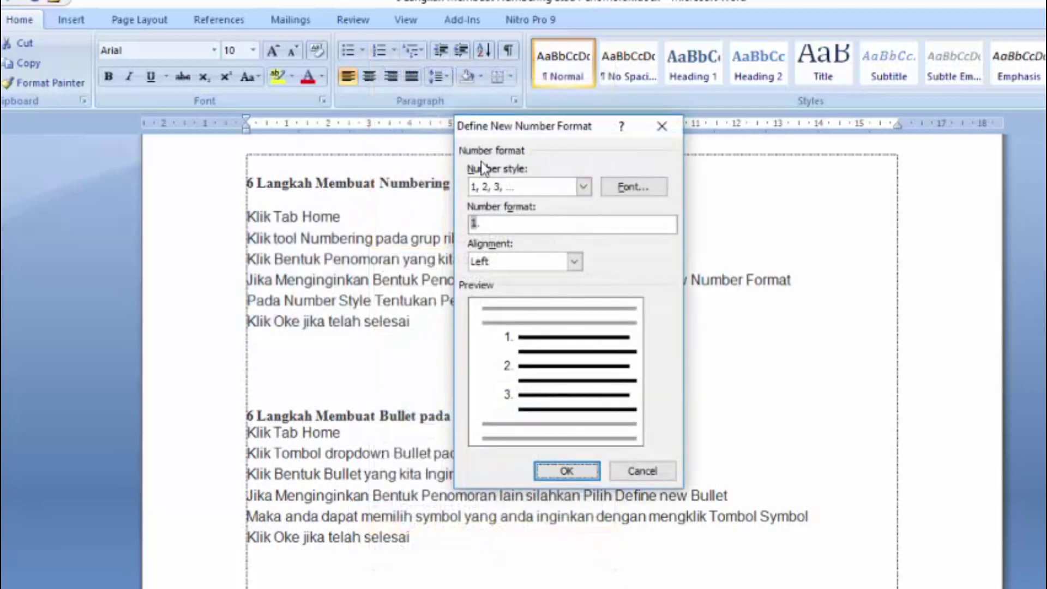
pyautogui.moveTo(532, 131); pyautogui.dragTo(676, 94)
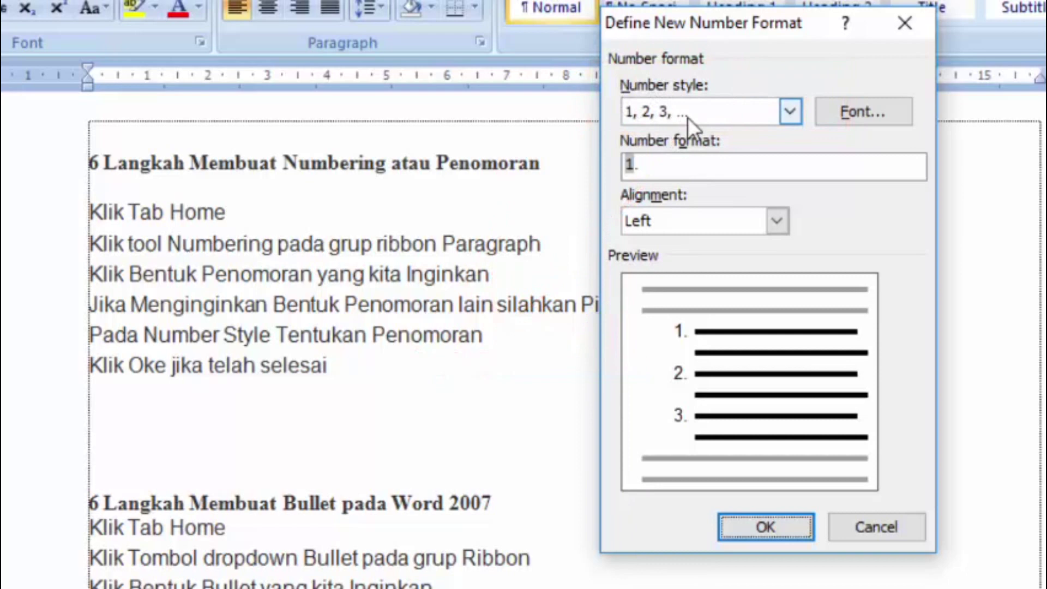
pyautogui.click(789, 108)
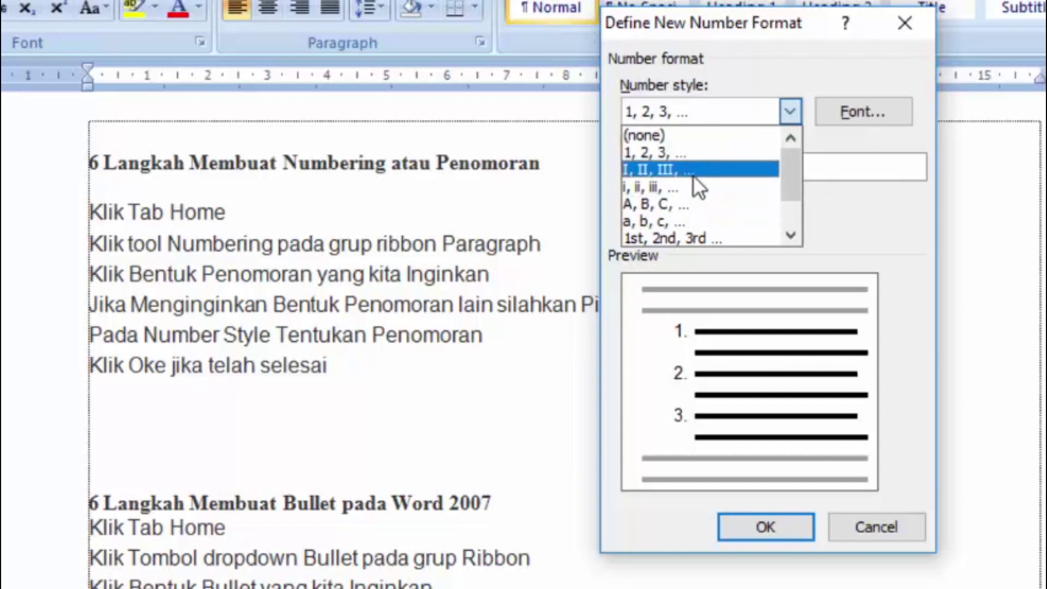
pyautogui.scroll(-1, 693, 176)
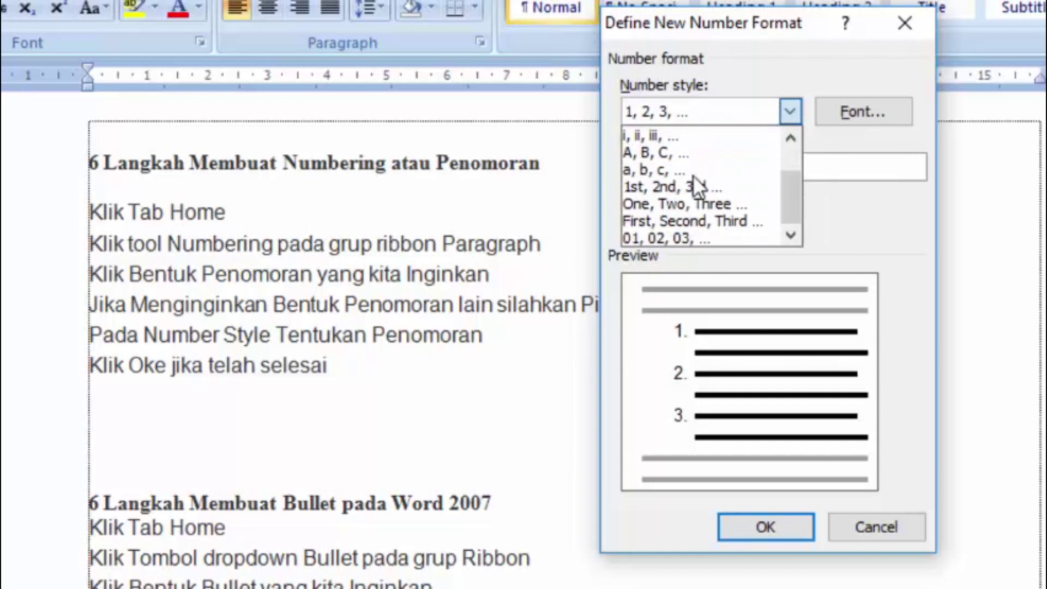
pyautogui.moveTo(787, 205); pyautogui.dragTo(794, 175)
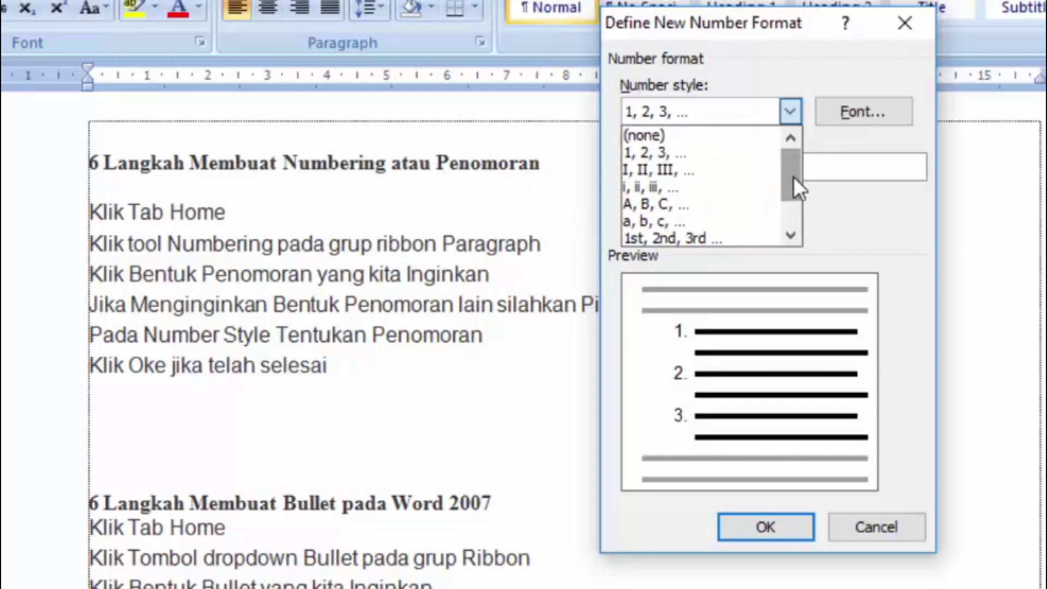
pyautogui.click(663, 156)
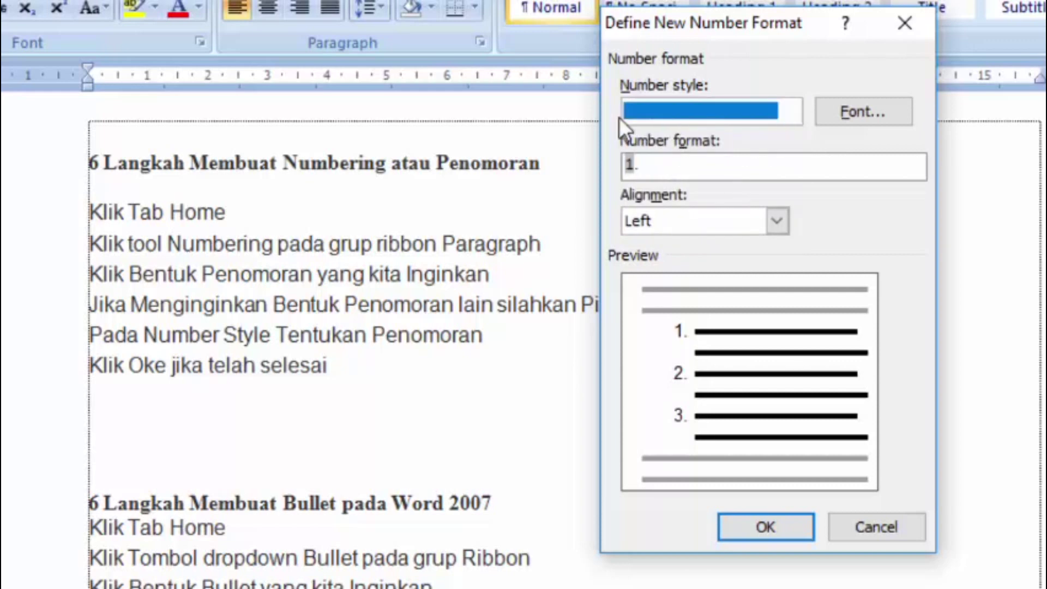
# Enclose the number format in parentheses so that it reads (1.)
pyautogui.click(652, 170)
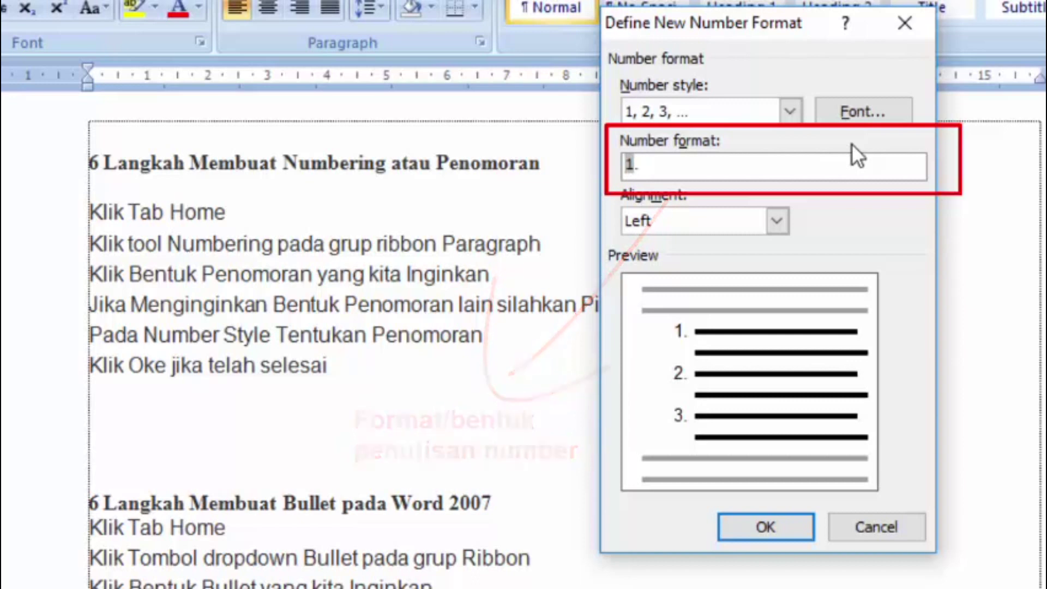
pyautogui.write('(')
pyautogui.click(678, 166)
pyautogui.write(')')
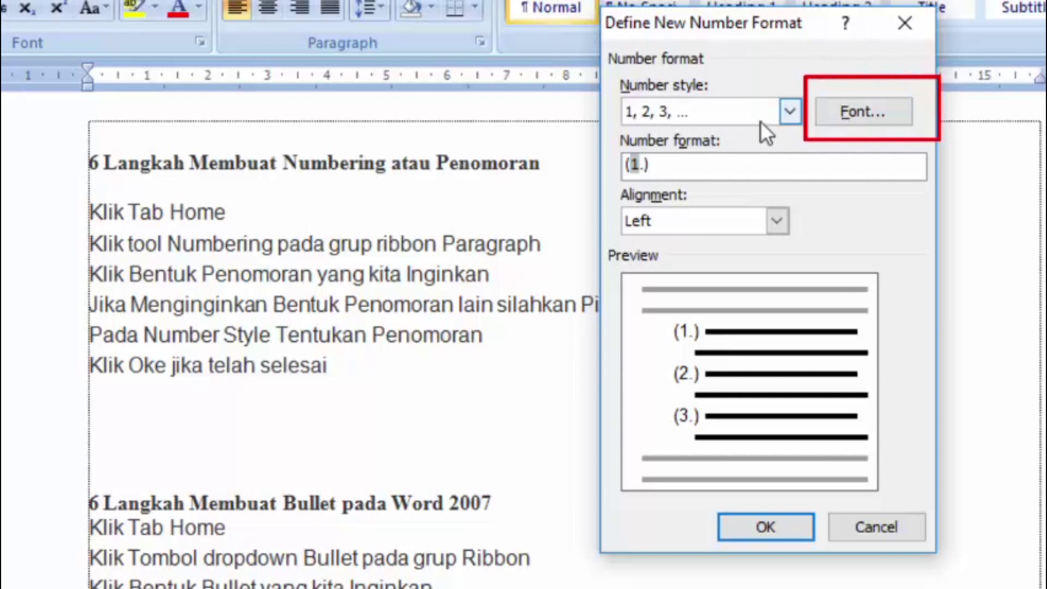
# Try several fonts for the list numbers, such as Lucida Sans Unicode and M Unicode Abeer, and choose Abbeyline
pyautogui.click(873, 117)
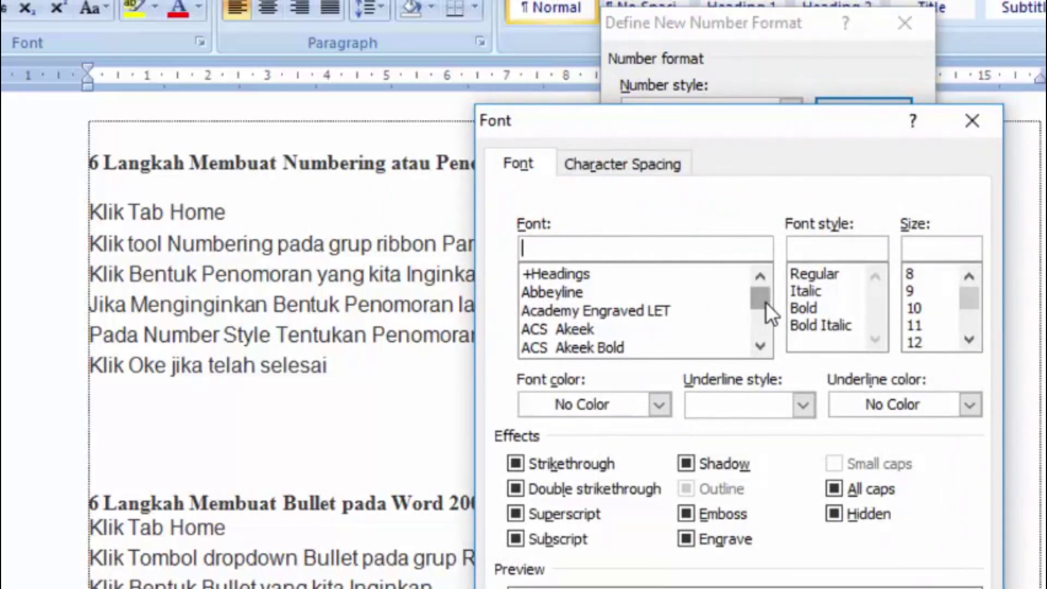
pyautogui.moveTo(765, 302); pyautogui.dragTo(761, 319)
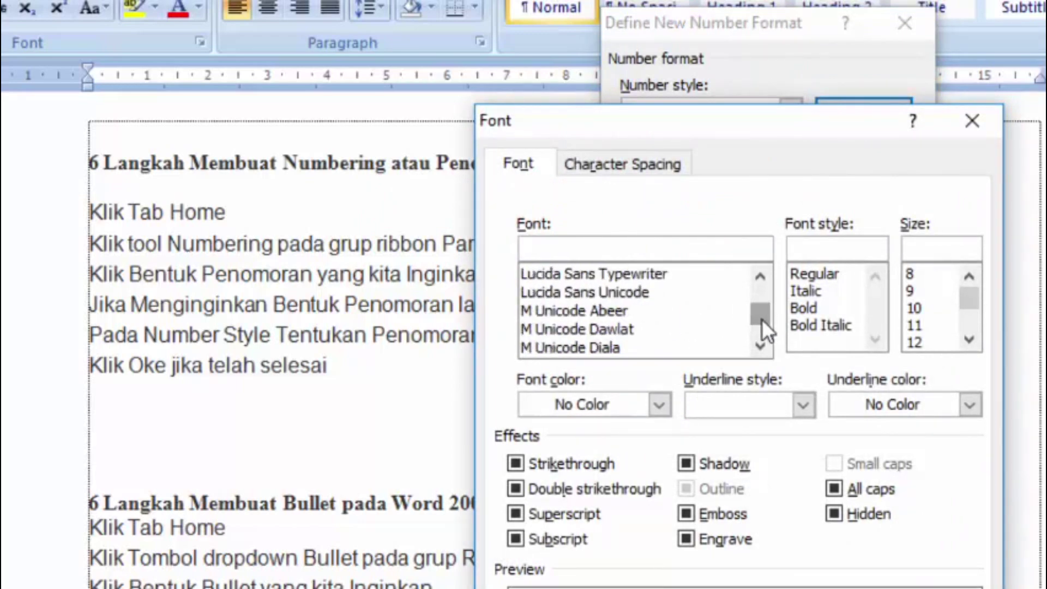
pyautogui.click(565, 281)
pyautogui.click(566, 297)
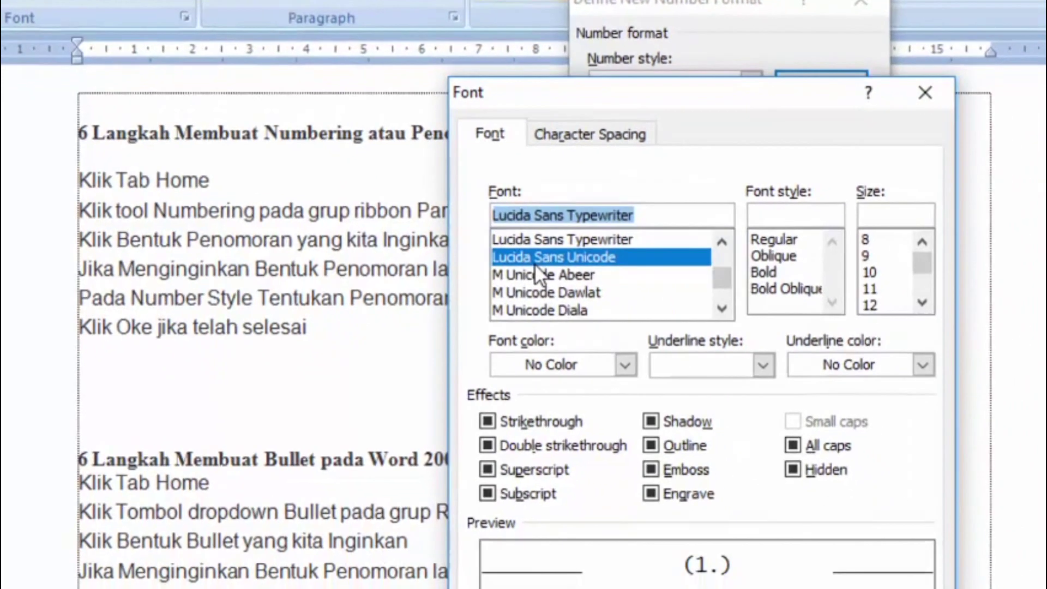
pyautogui.click(564, 331)
pyautogui.click(569, 296)
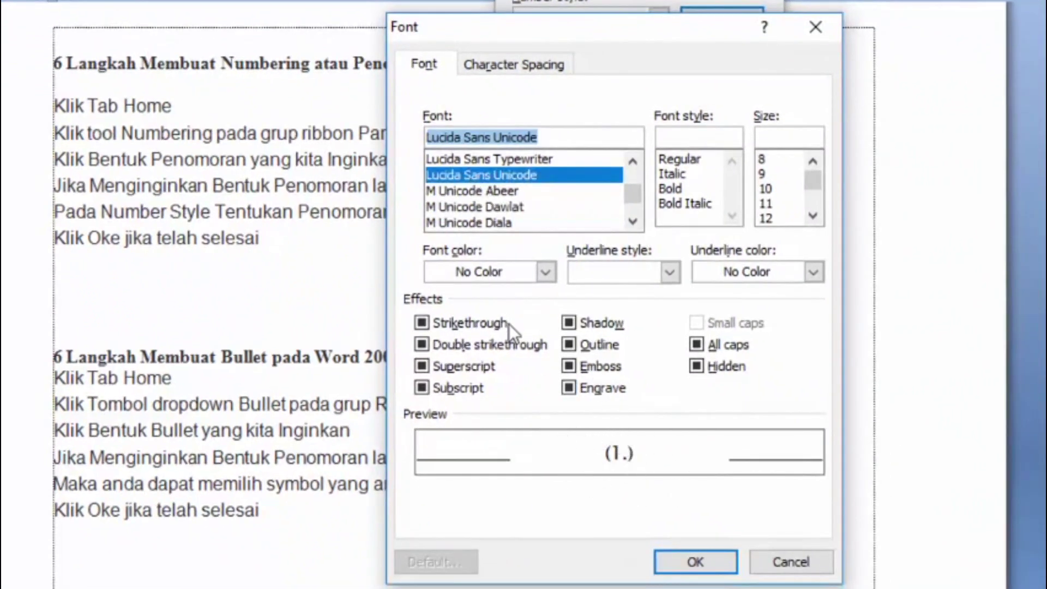
pyautogui.click(486, 192)
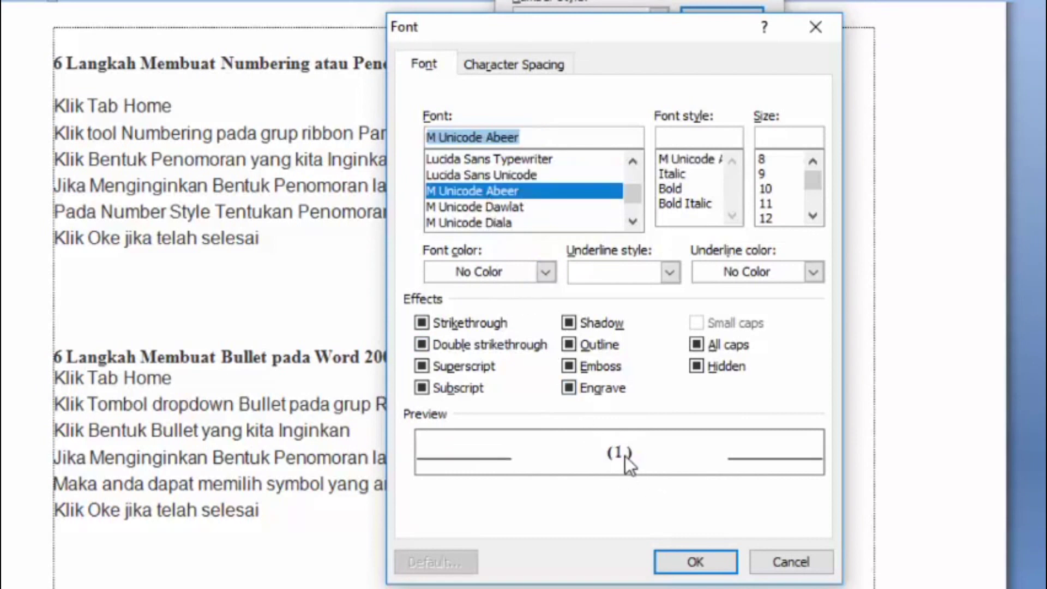
pyautogui.moveTo(628, 192); pyautogui.dragTo(633, 166)
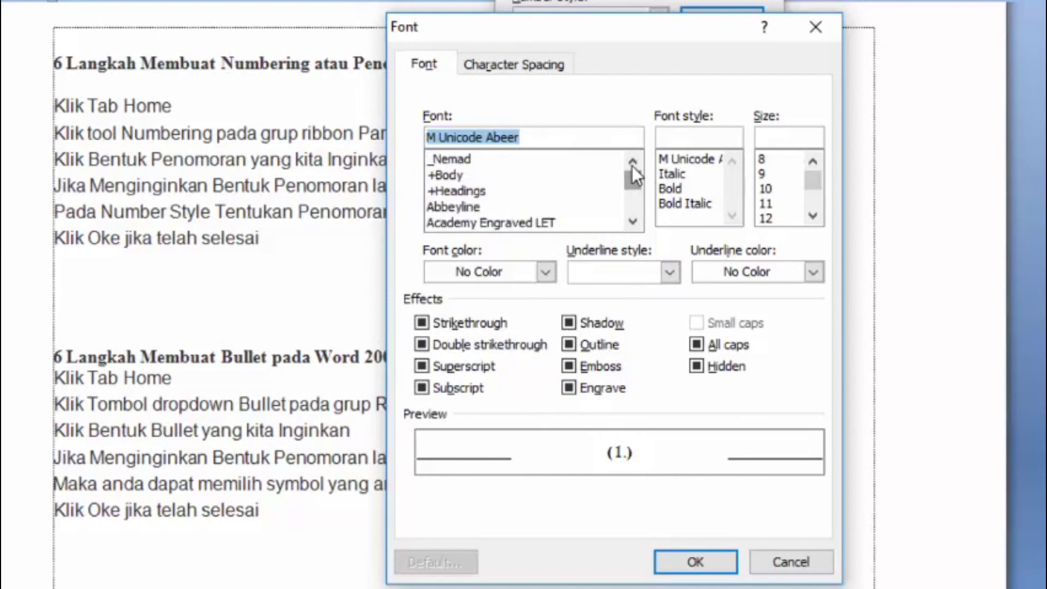
pyautogui.click(470, 208)
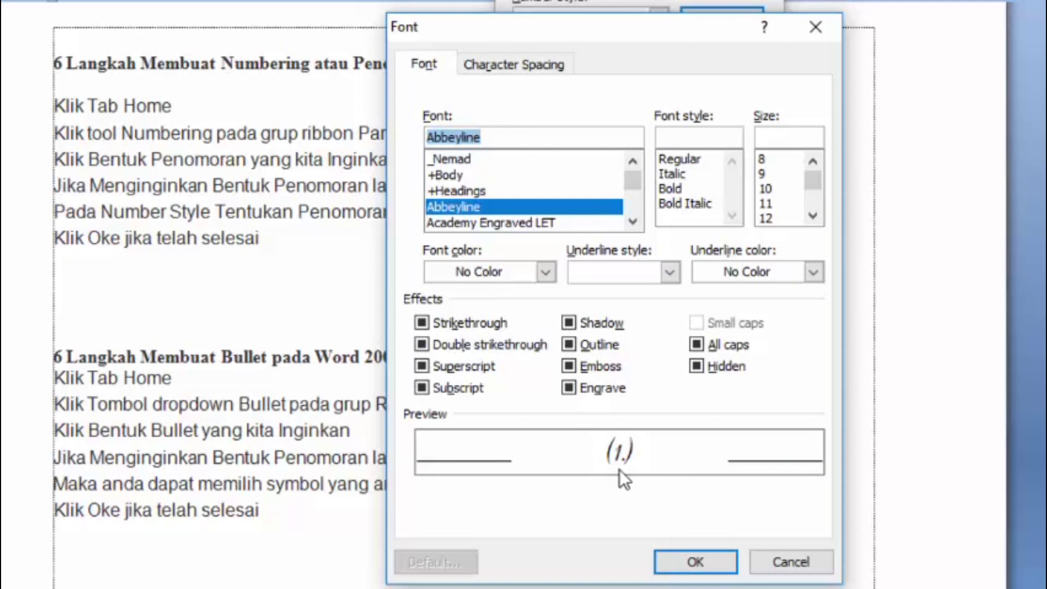
# Make the list numbers bold at size 12 and apply the new number format to the six lines
pyautogui.click(676, 188)
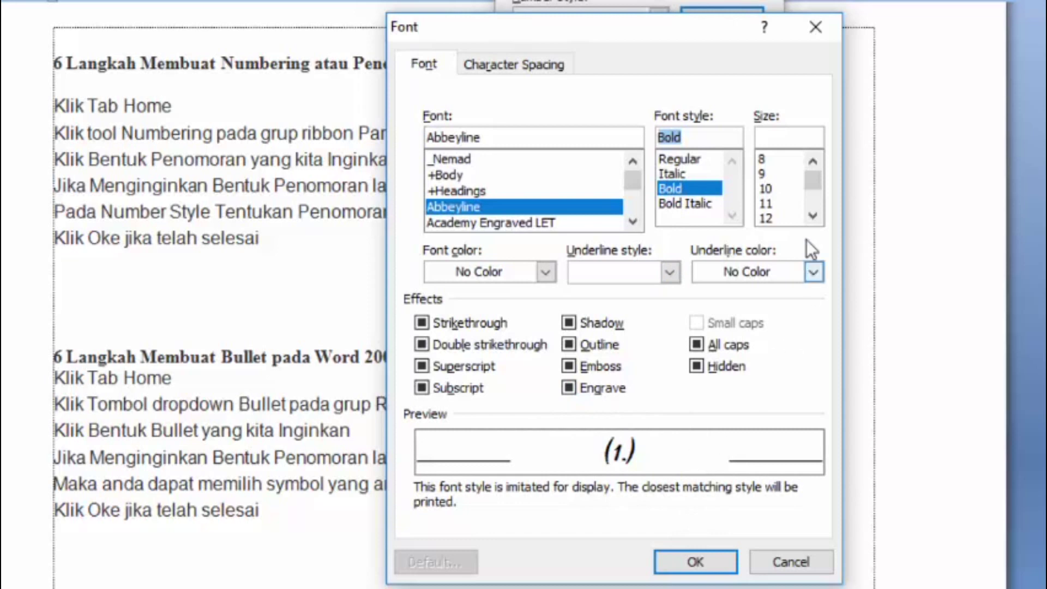
pyautogui.click(774, 189)
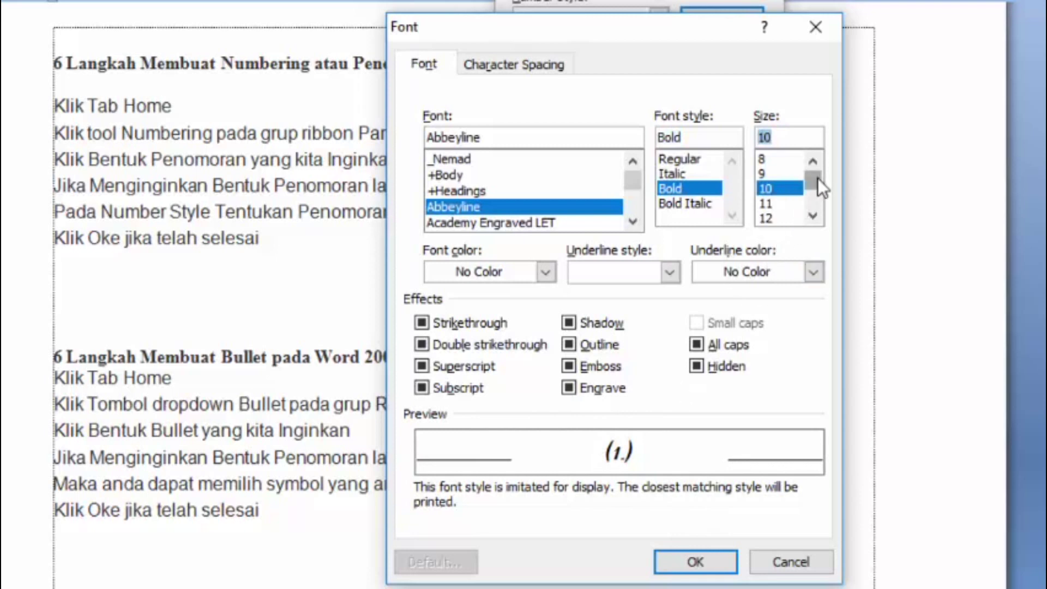
pyautogui.moveTo(817, 180); pyautogui.dragTo(819, 197)
pyautogui.click(771, 205)
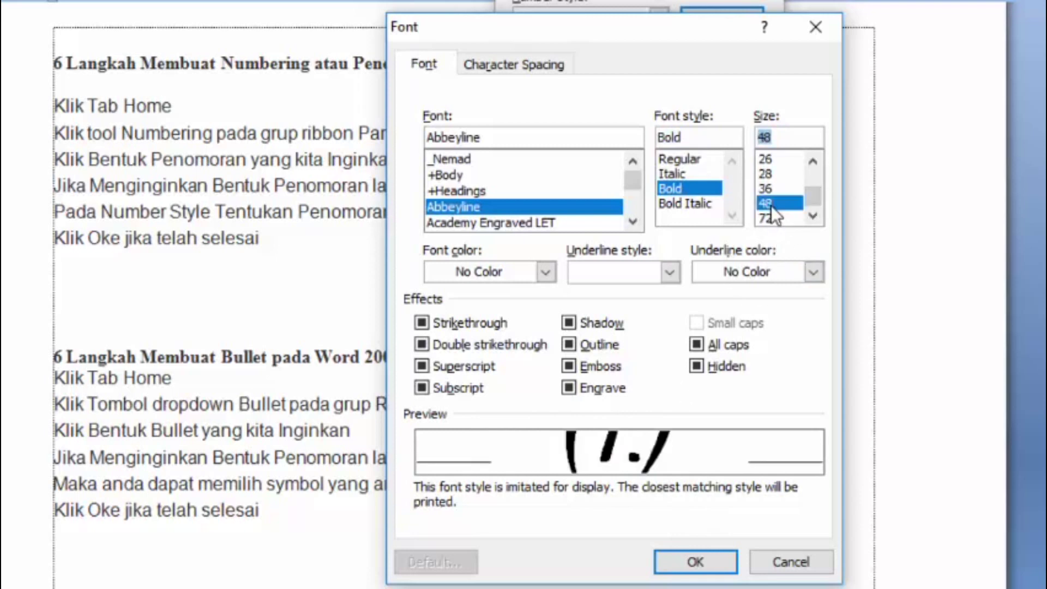
pyautogui.moveTo(810, 199); pyautogui.dragTo(812, 182)
pyautogui.click(773, 205)
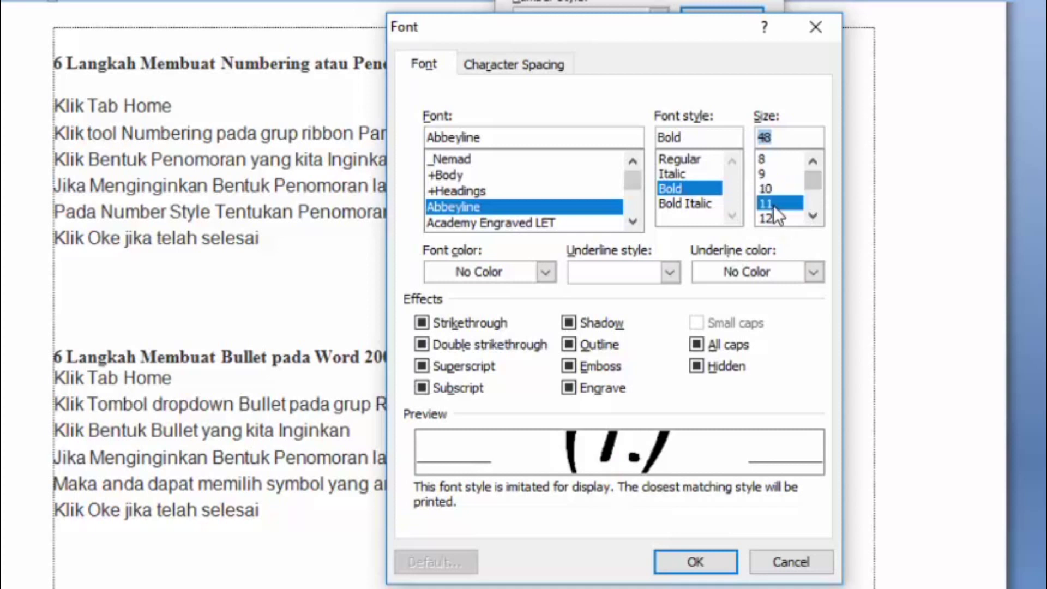
pyautogui.click(773, 191)
pyautogui.click(779, 205)
pyautogui.click(779, 218)
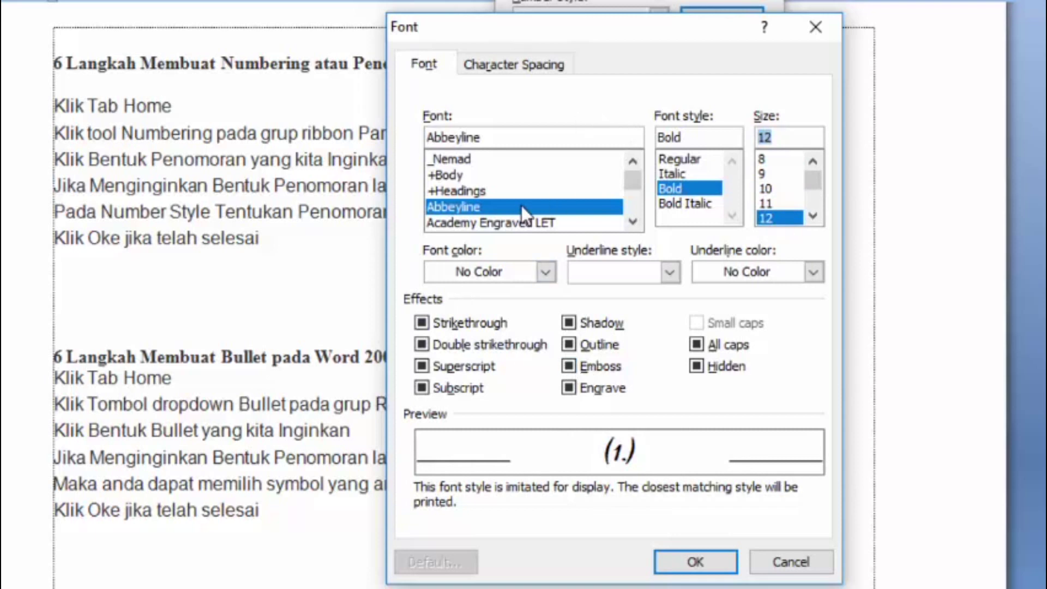
pyautogui.click(695, 563)
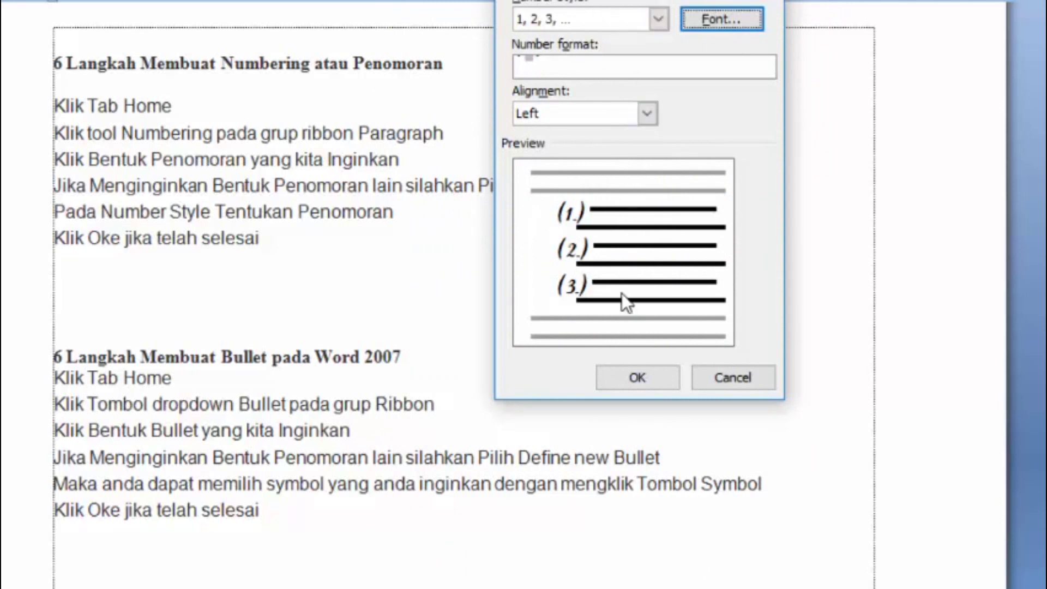
pyautogui.click(634, 379)
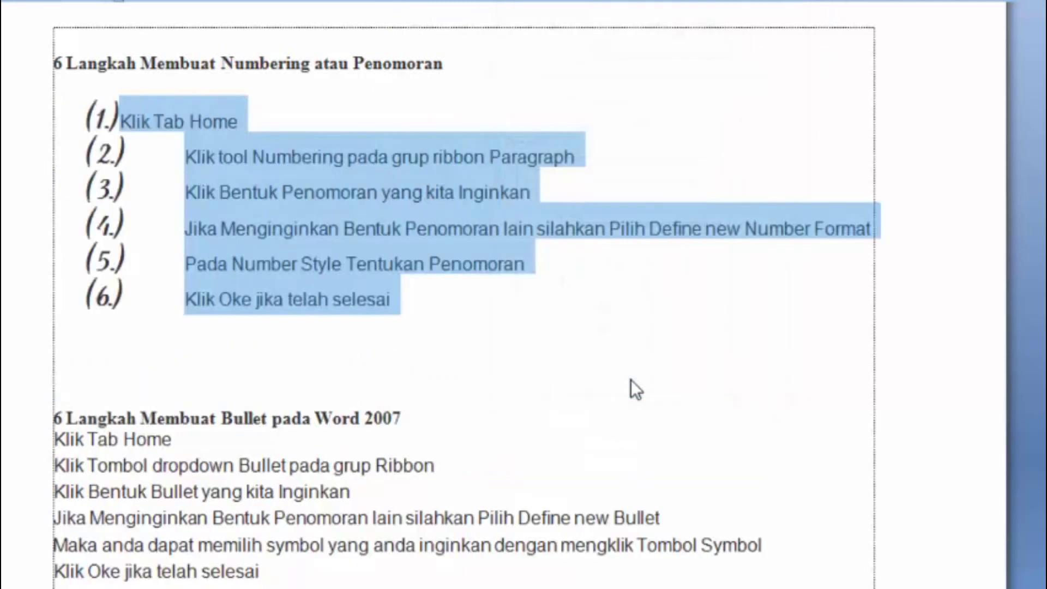
# Set the hanging indent of the first numbered item to about 2.5 cm, aligning its text with the other items
pyautogui.click(179, 241)
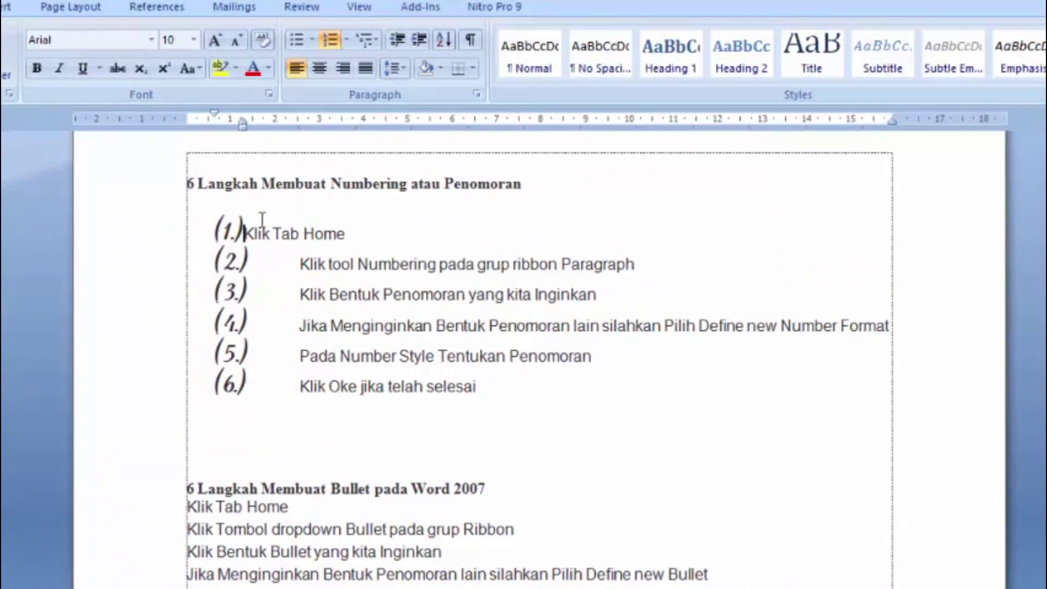
pyautogui.moveTo(246, 121); pyautogui.dragTo(298, 121)
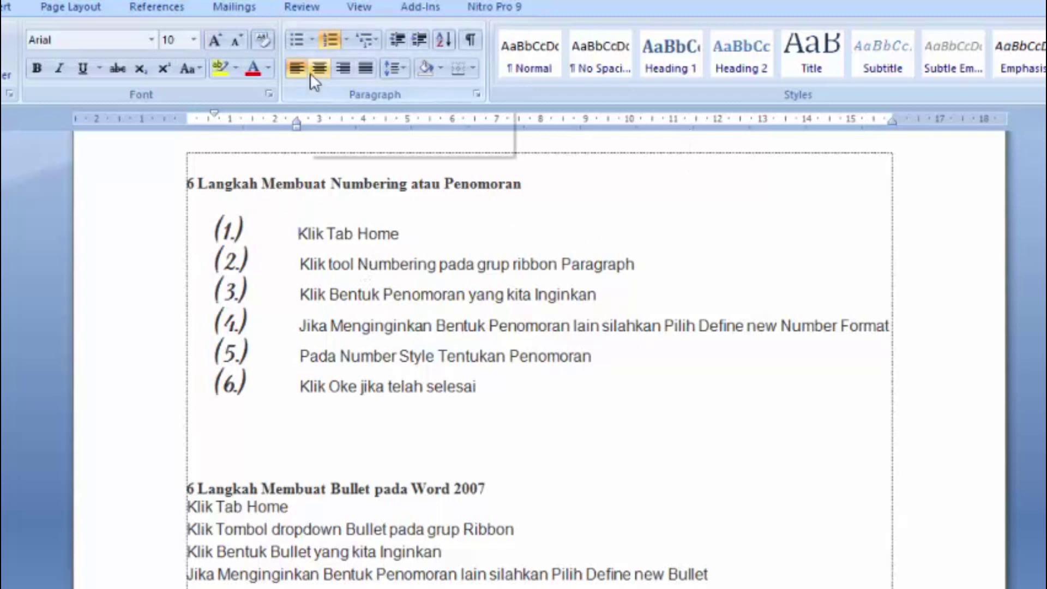
pyautogui.click(214, 114)
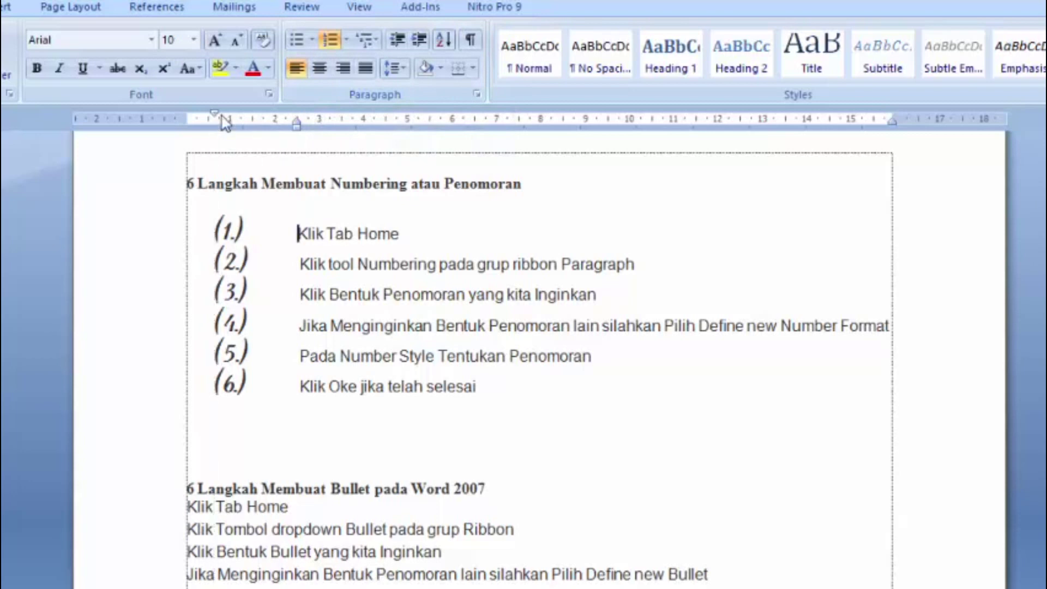
pyautogui.click(297, 122)
pyautogui.click(297, 122)
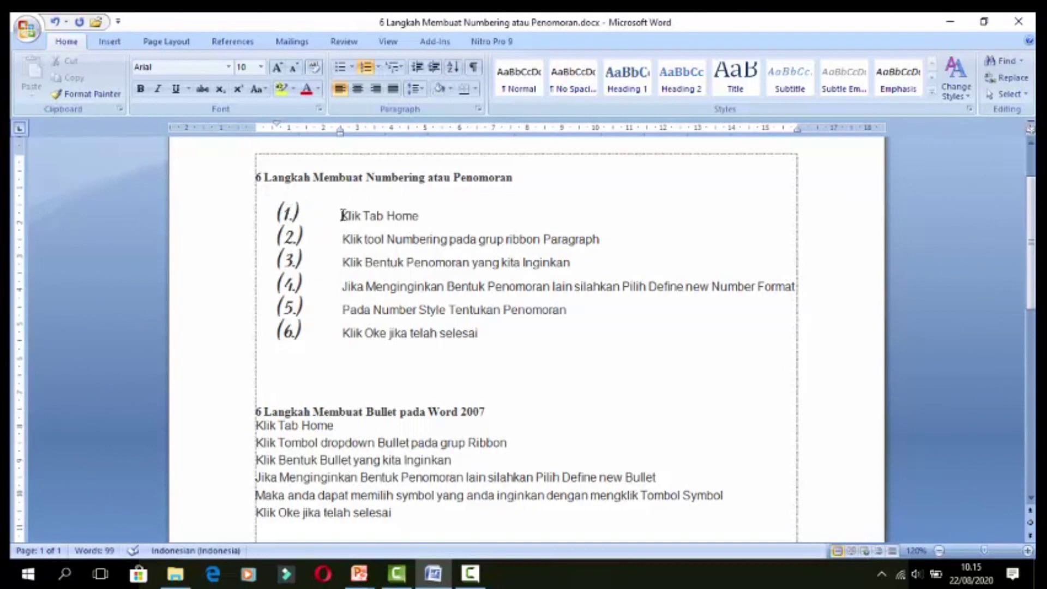
# Define a new number format with the A, B, C number style for the six numbered lines
pyautogui.moveTo(345, 217); pyautogui.dragTo(493, 330)
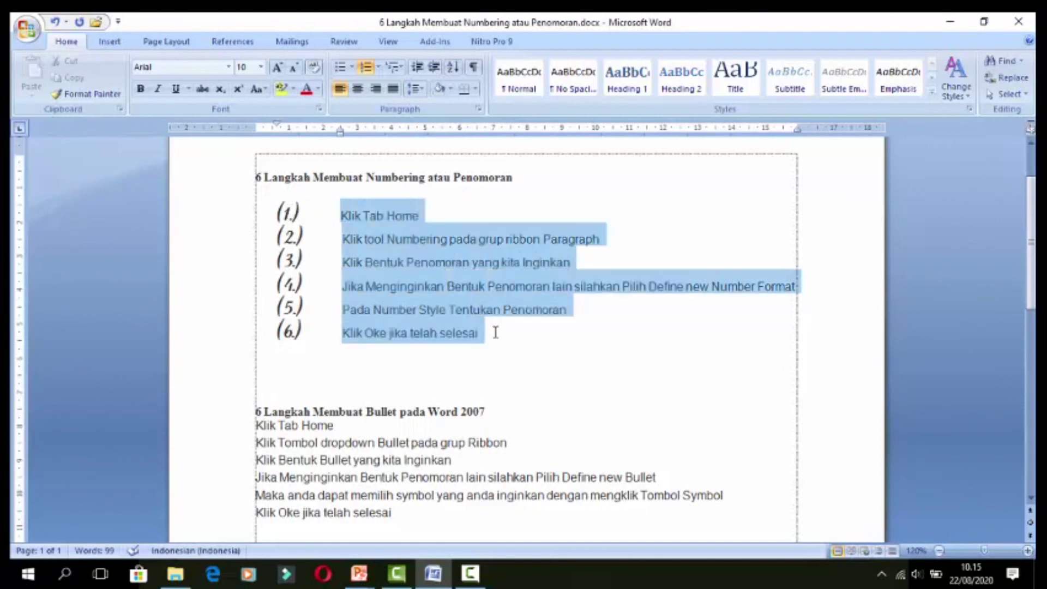
pyautogui.click(378, 68)
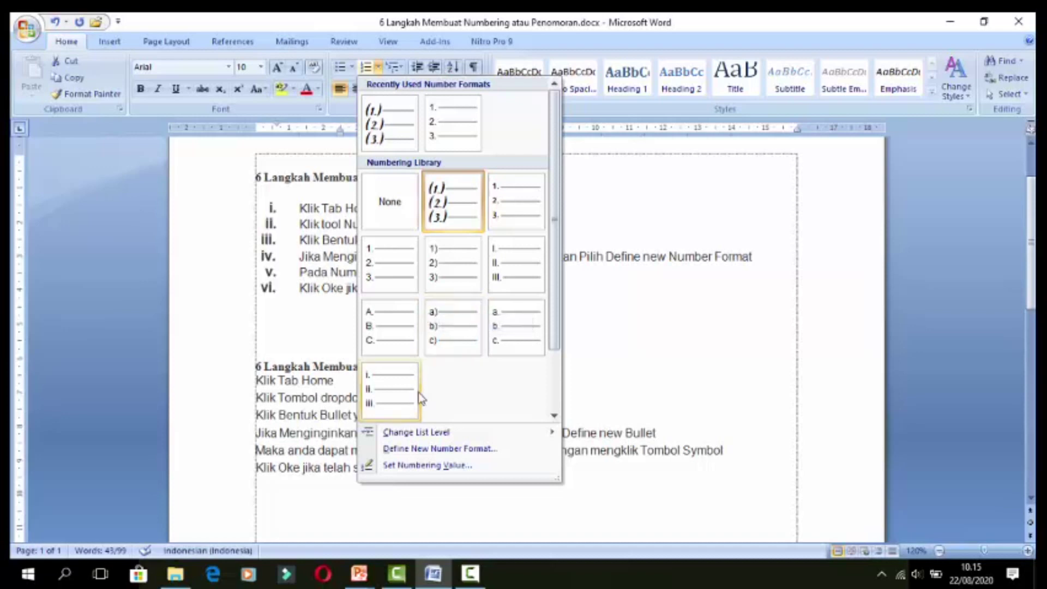
pyautogui.click(422, 449)
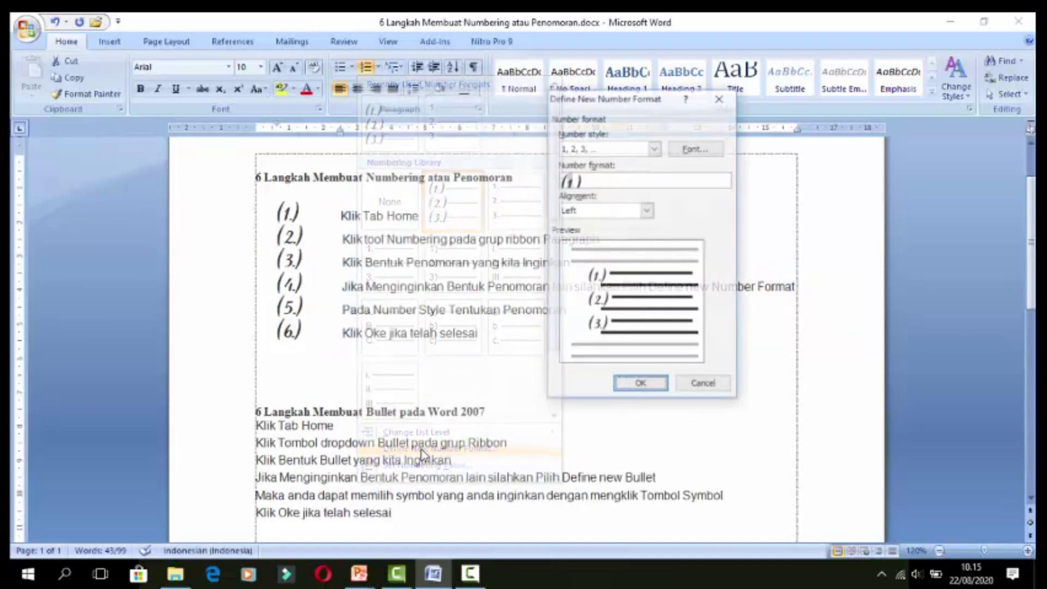
pyautogui.click(654, 148)
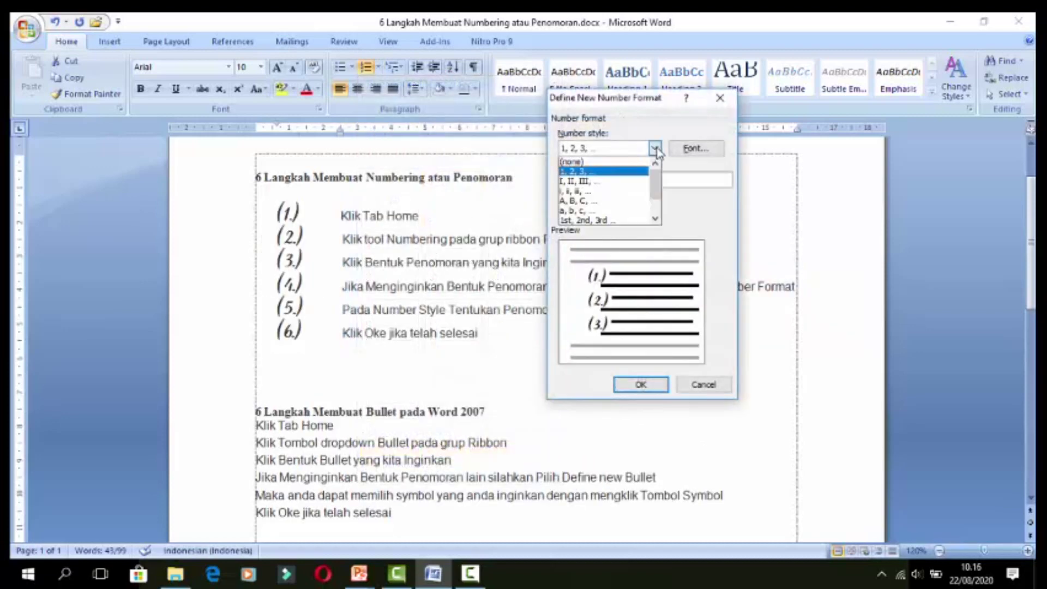
pyautogui.click(589, 202)
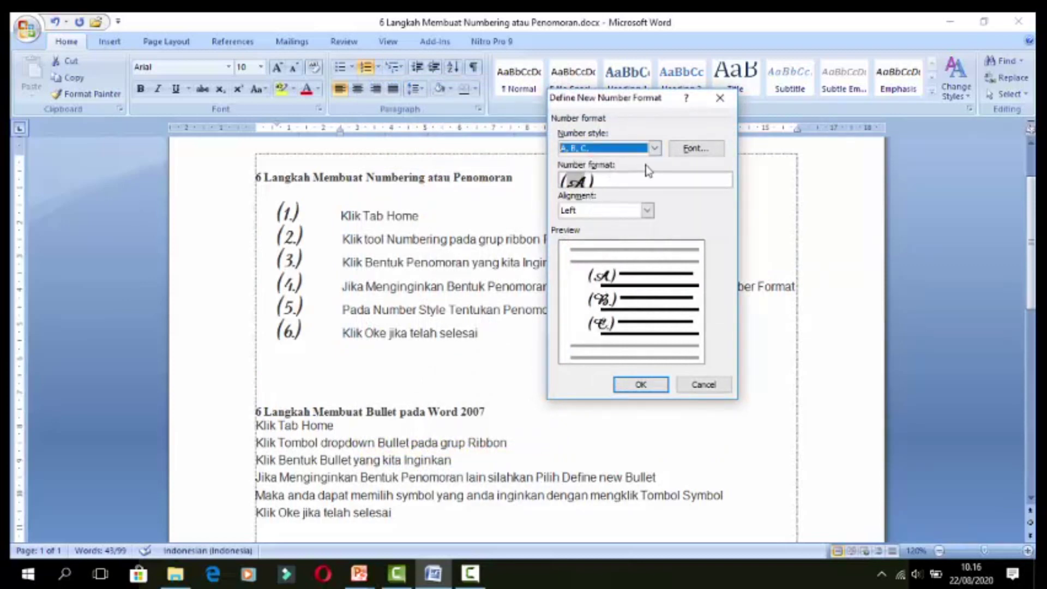
# Change the font of the list letters to ACS Akeek
pyautogui.click(692, 152)
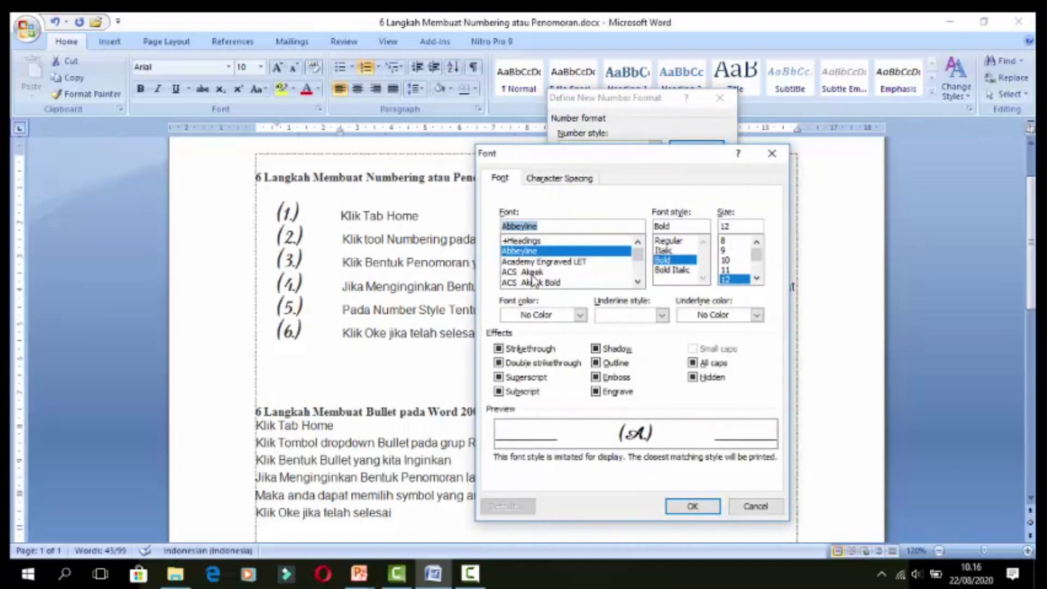
pyautogui.click(534, 272)
pyautogui.click(691, 506)
# Remove the parentheses so the number format reads A. and apply it to the six lines
pyautogui.click(583, 179)
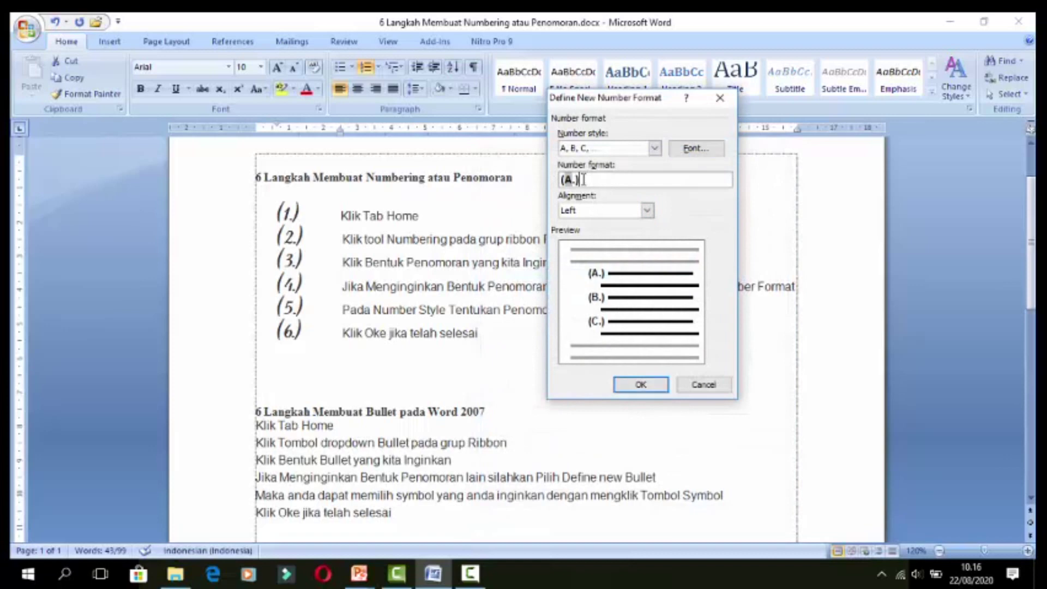
pyautogui.press('BackSpace')
pyautogui.press('BackSpace')
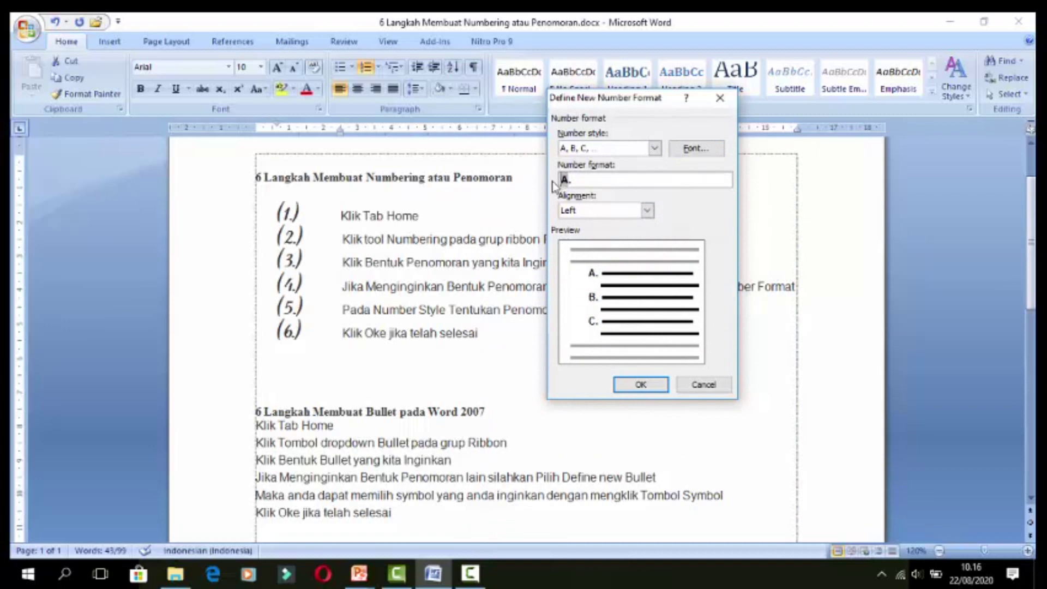
pyautogui.click(640, 385)
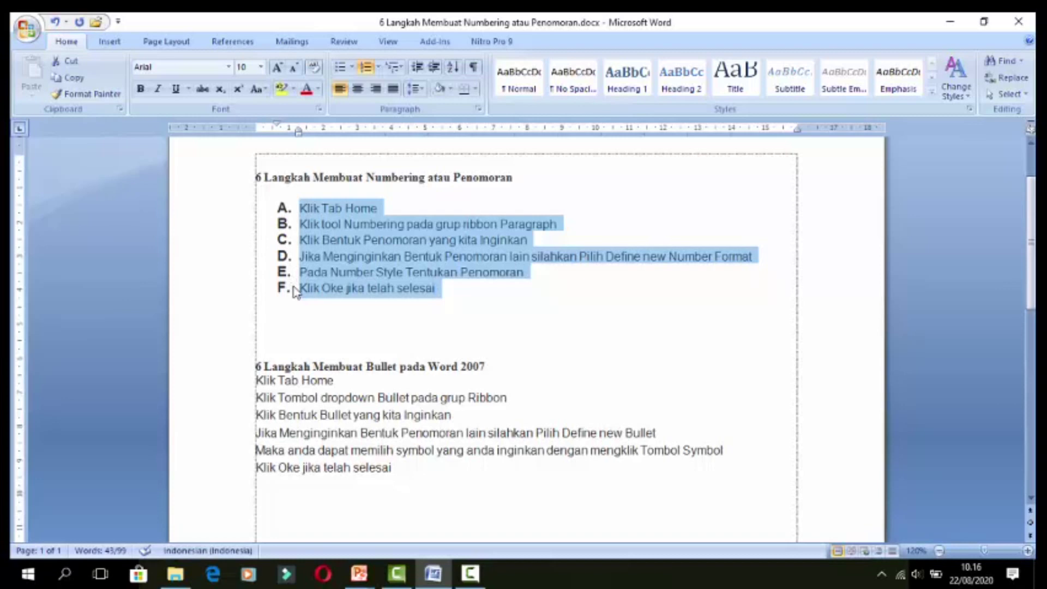
# Set the numbering value so that the lettered list starts at B
pyautogui.click(379, 66)
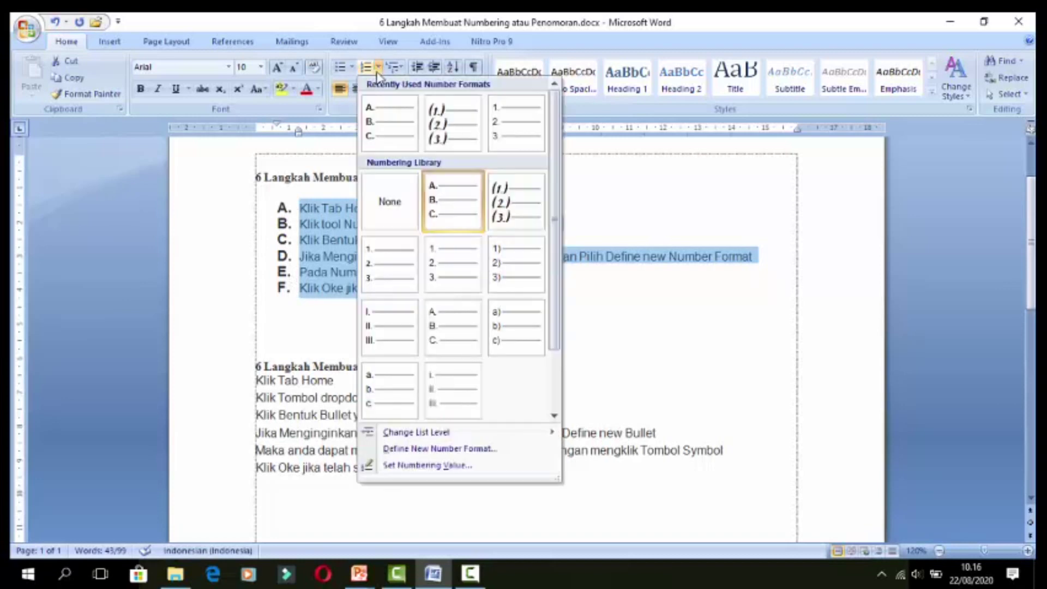
pyautogui.click(448, 467)
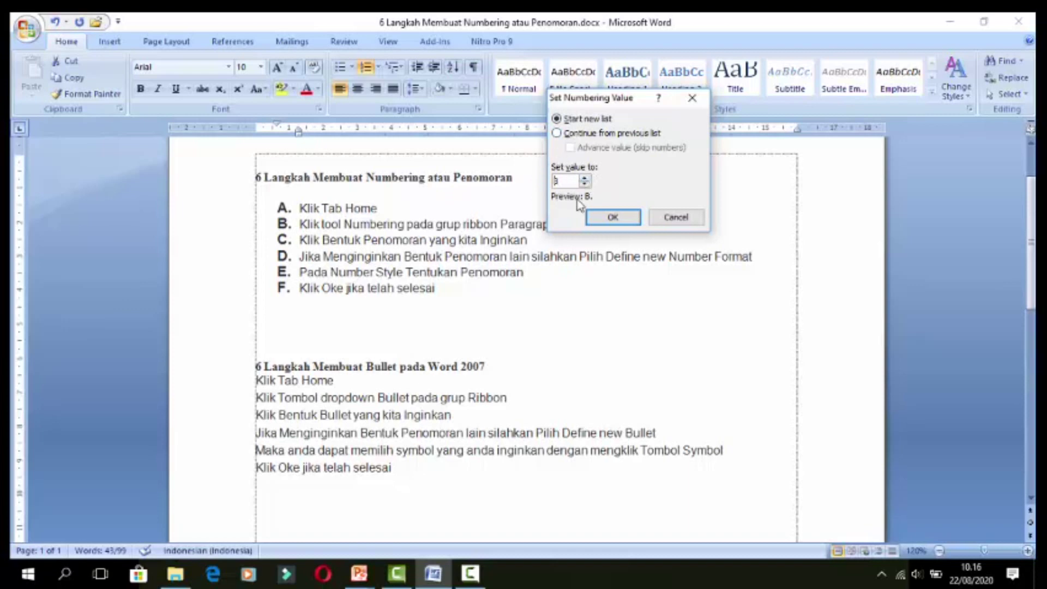
pyautogui.click(613, 218)
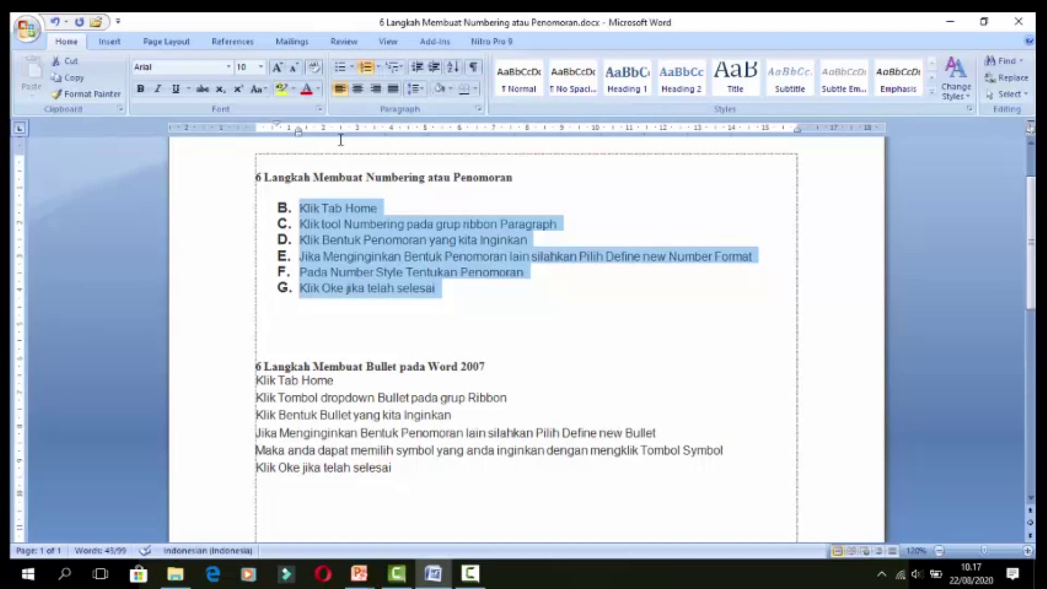
# View the list levels available for the lettered list without changing the level
pyautogui.click(379, 68)
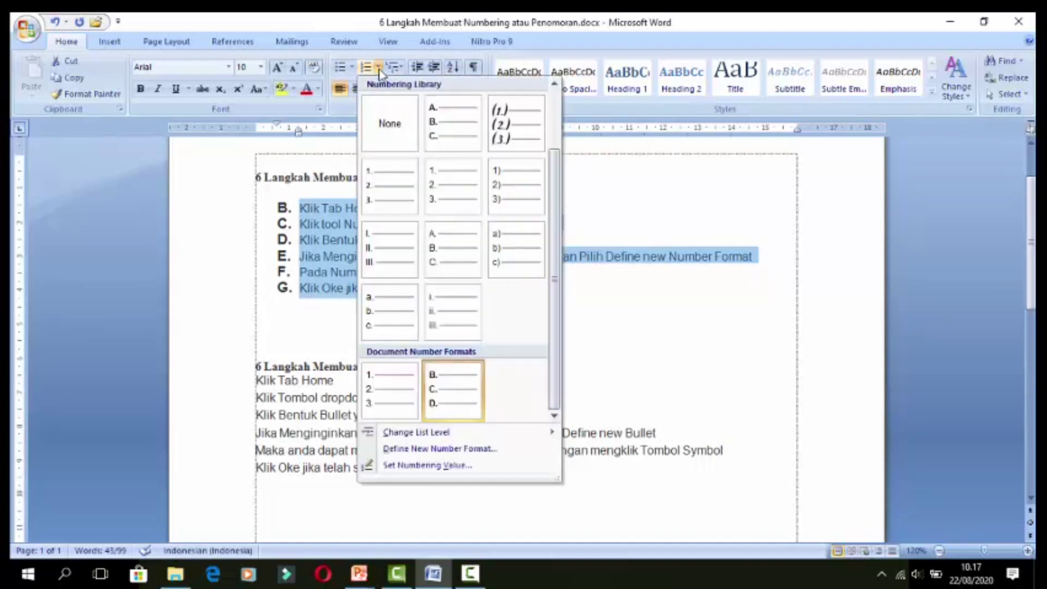
pyautogui.moveTo(449, 435)
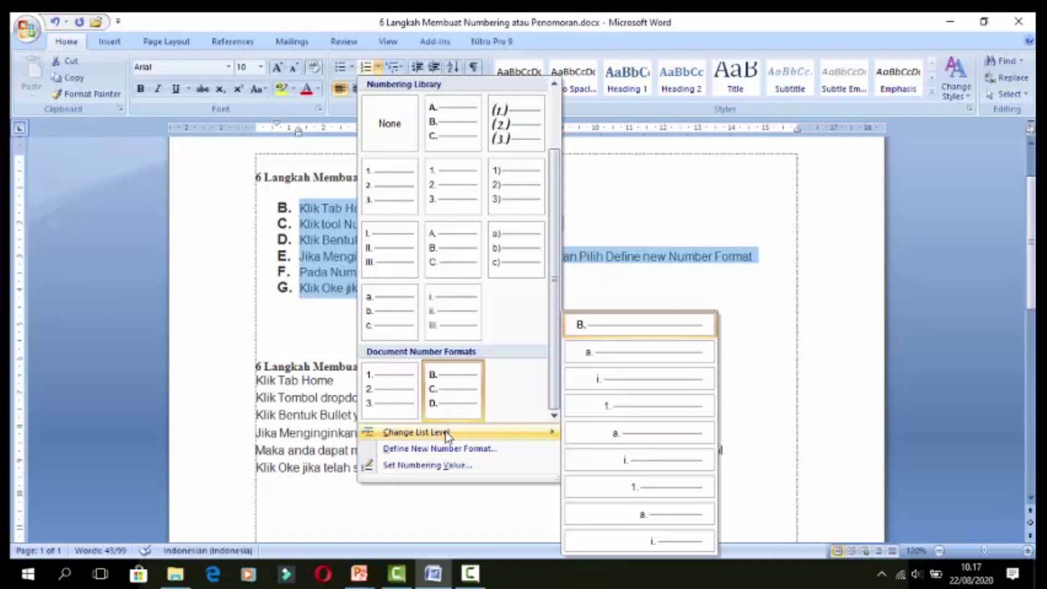
pyautogui.click(267, 325)
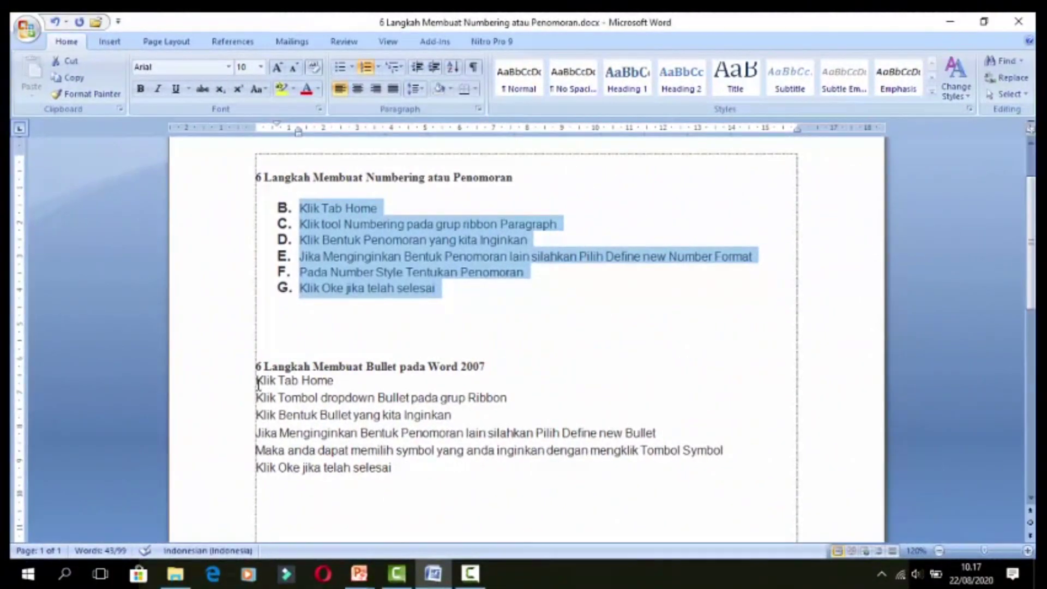
# Apply round bullets to the six lines under "6 Langkah Membuat Bullet pada Word 2007" and start defining a new bullet
pyautogui.click(258, 384)
pyautogui.moveTo(271, 384); pyautogui.dragTo(461, 483)
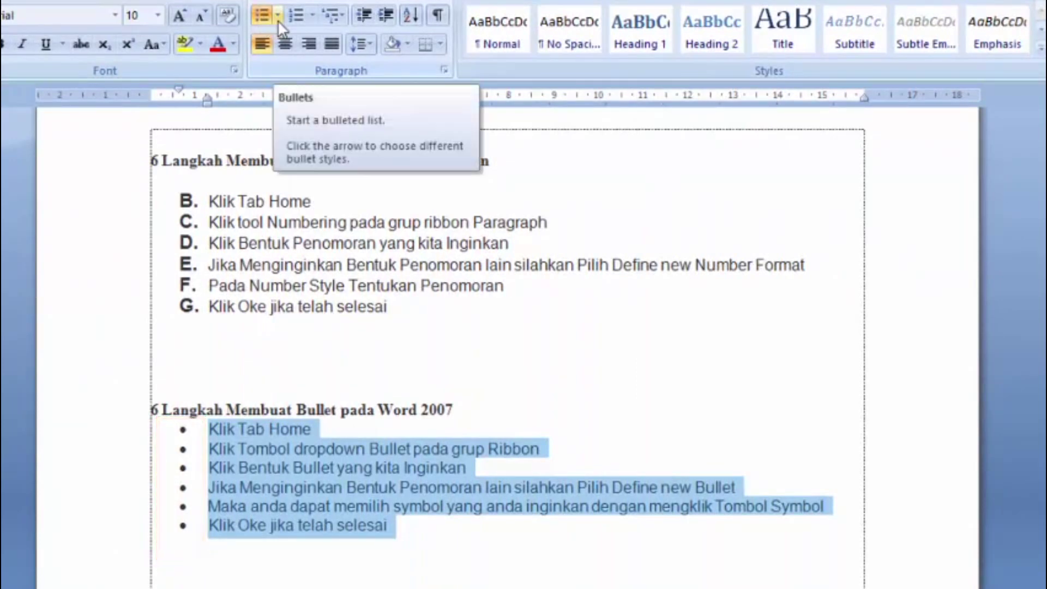
pyautogui.click(277, 20)
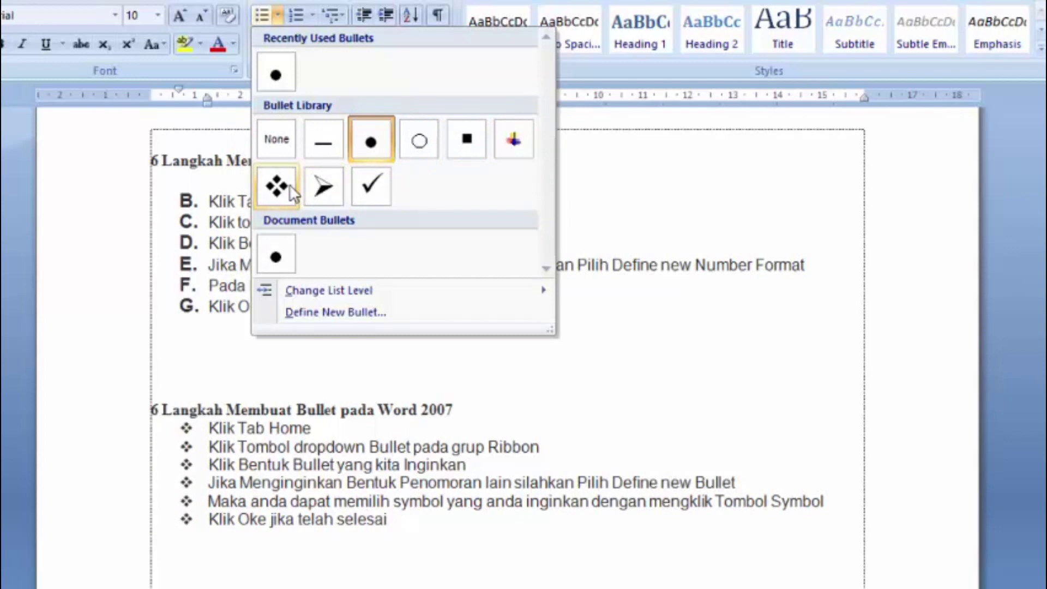
pyautogui.click(294, 317)
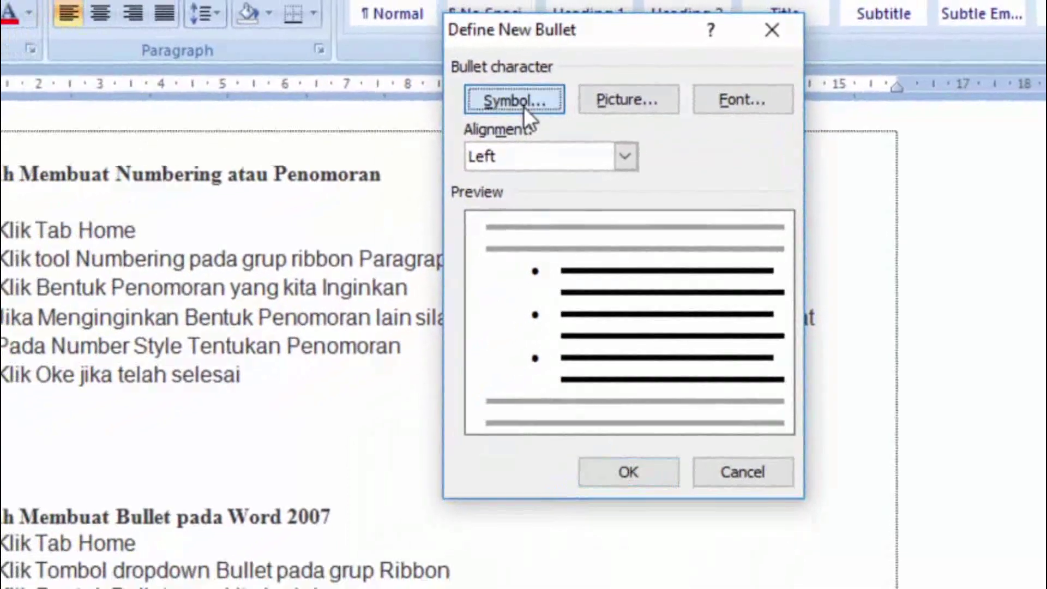
# Browse bullet symbols in the fonts Swis721 WGL4 BT, Swis721 Hv BT and Sylfaen, and choose Swis721 Lt BT
pyautogui.click(465, 115)
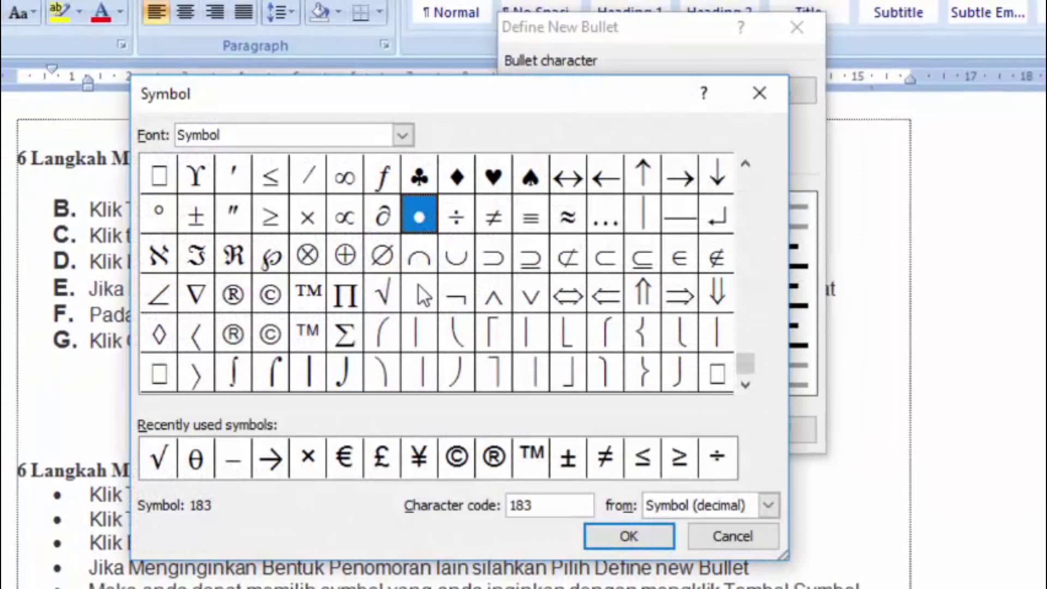
pyautogui.moveTo(741, 328); pyautogui.dragTo(741, 361)
pyautogui.click(410, 140)
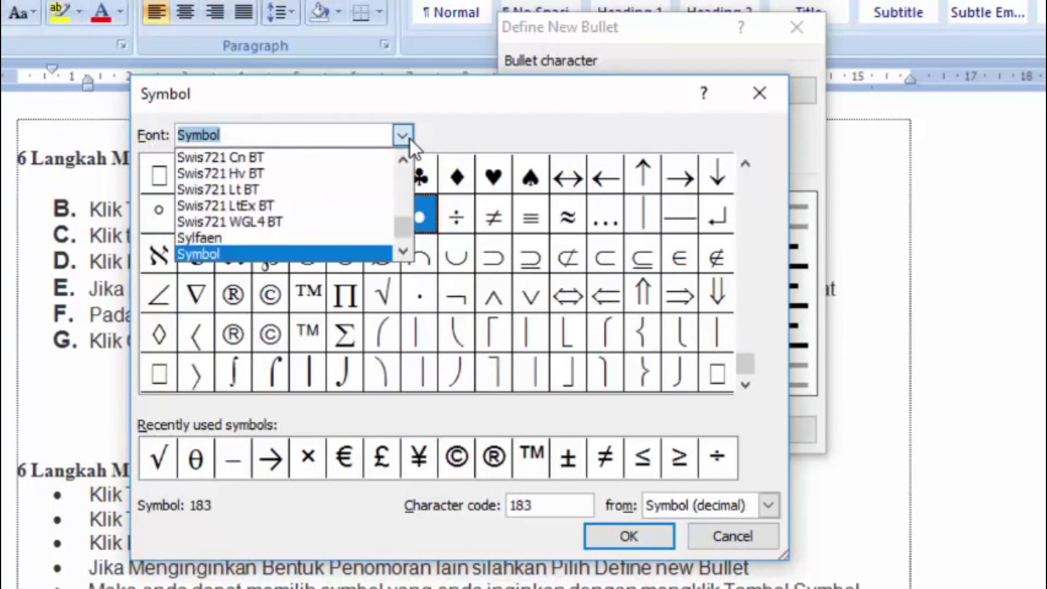
pyautogui.click(265, 220)
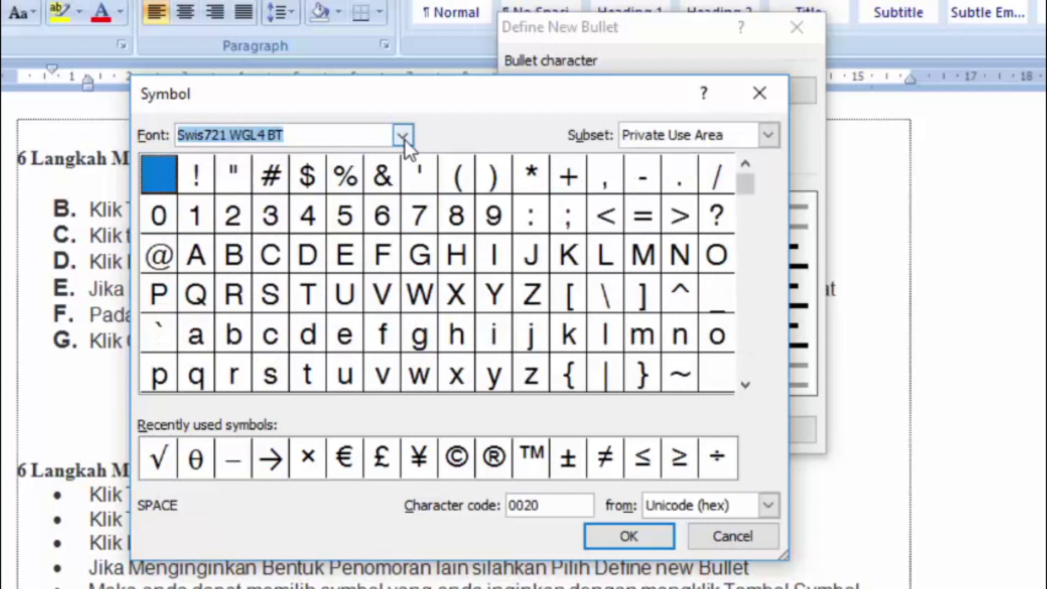
pyautogui.click(404, 136)
pyautogui.click(311, 174)
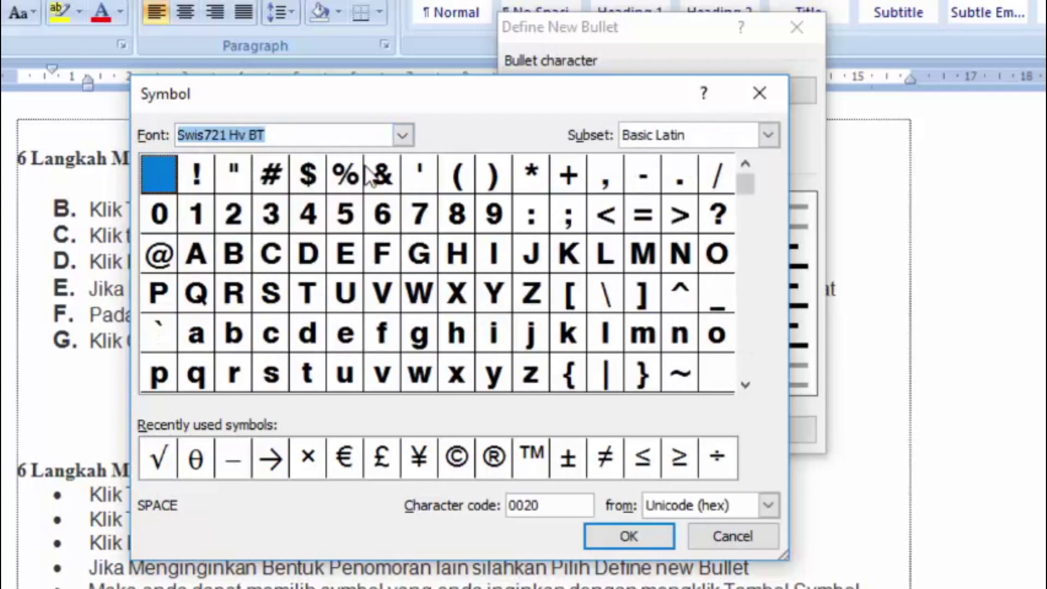
pyautogui.click(404, 136)
pyautogui.click(301, 233)
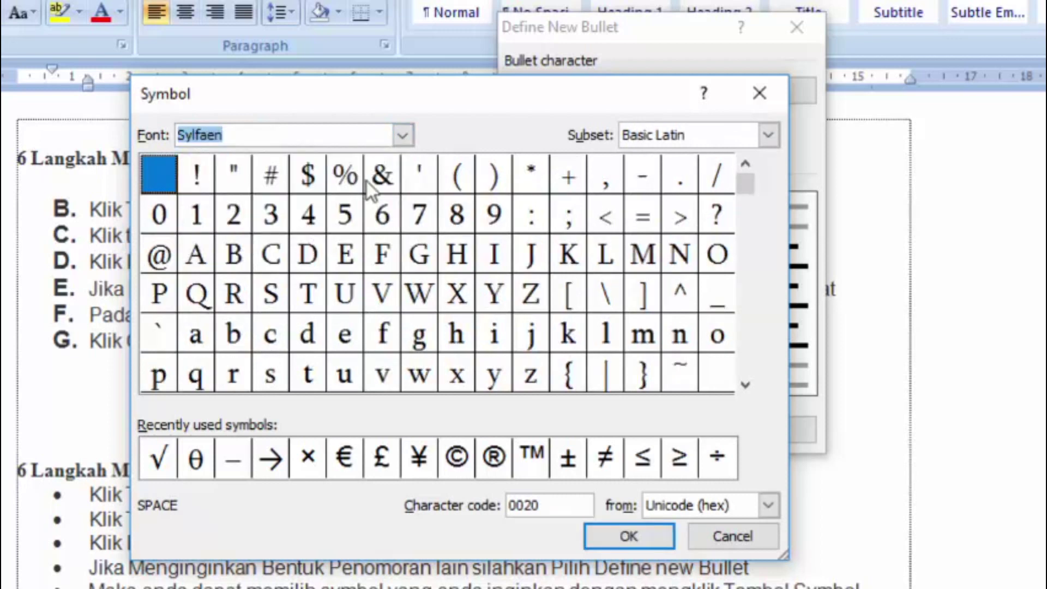
pyautogui.click(410, 139)
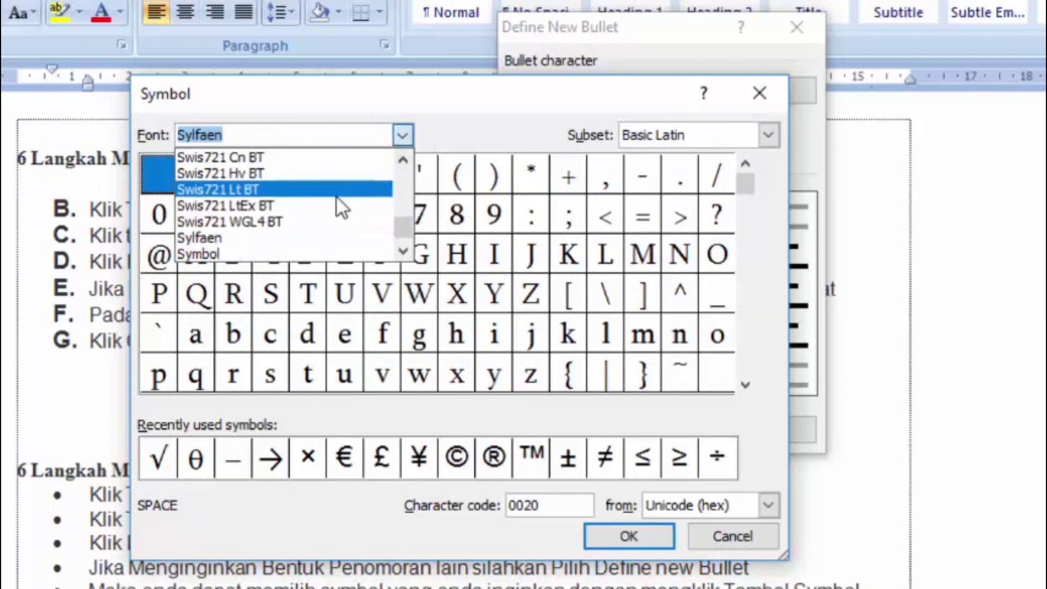
pyautogui.click(337, 196)
# Use the apple symbol, character code F000, as the new bullet character
pyautogui.moveTo(751, 194); pyautogui.dragTo(746, 371)
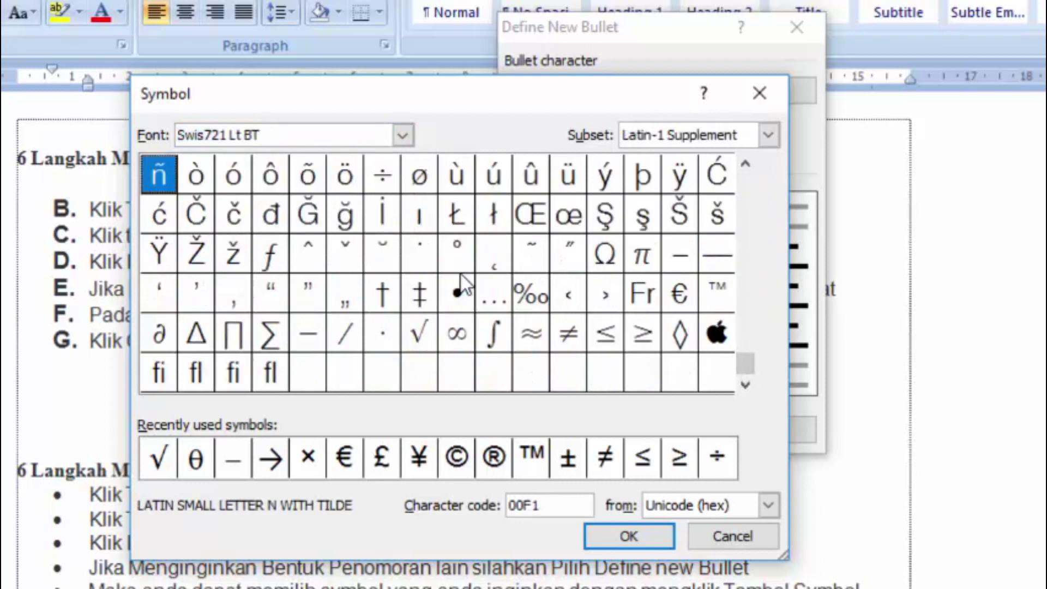
pyautogui.click(716, 333)
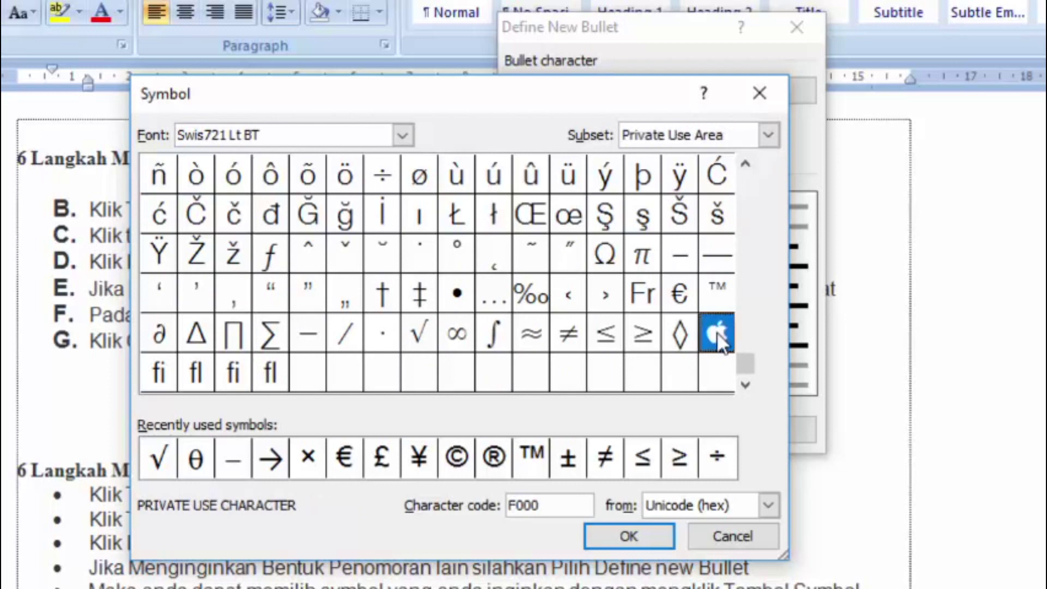
pyautogui.click(648, 532)
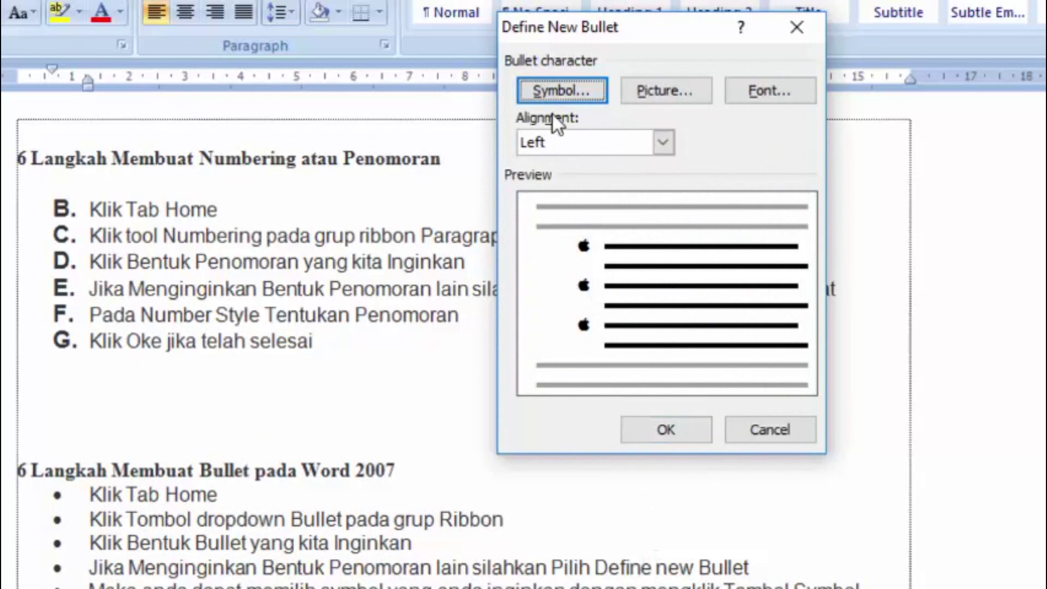
# Try the red square picture bullet, and choose the blue gradient square as the bullet instead
pyautogui.click(674, 98)
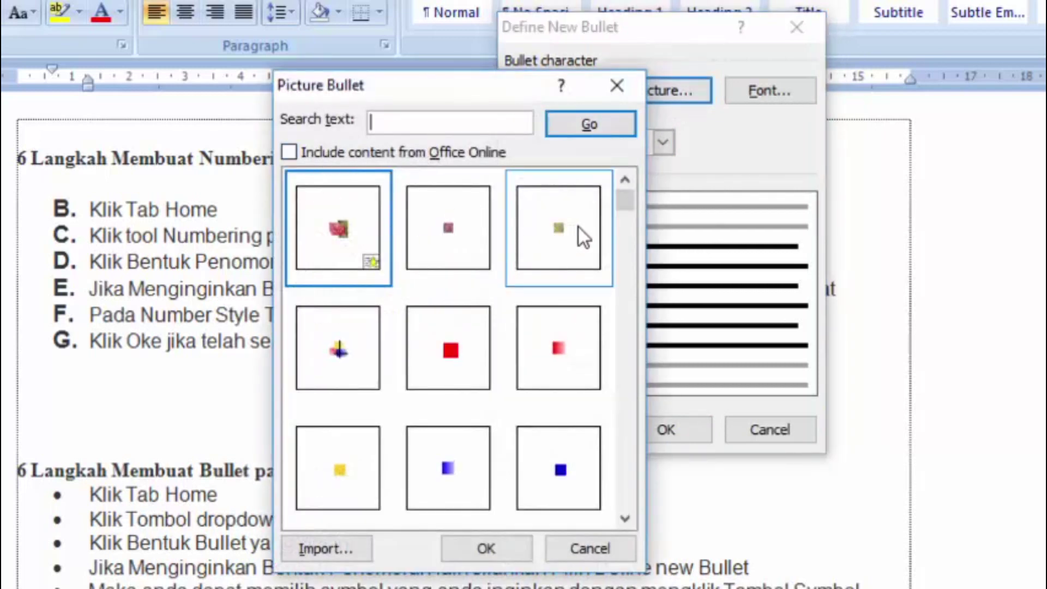
pyautogui.moveTo(626, 204)
pyautogui.mouseDown()
pyautogui.moveTo(630, 319)
pyautogui.moveTo(625, 188)
pyautogui.mouseUp()
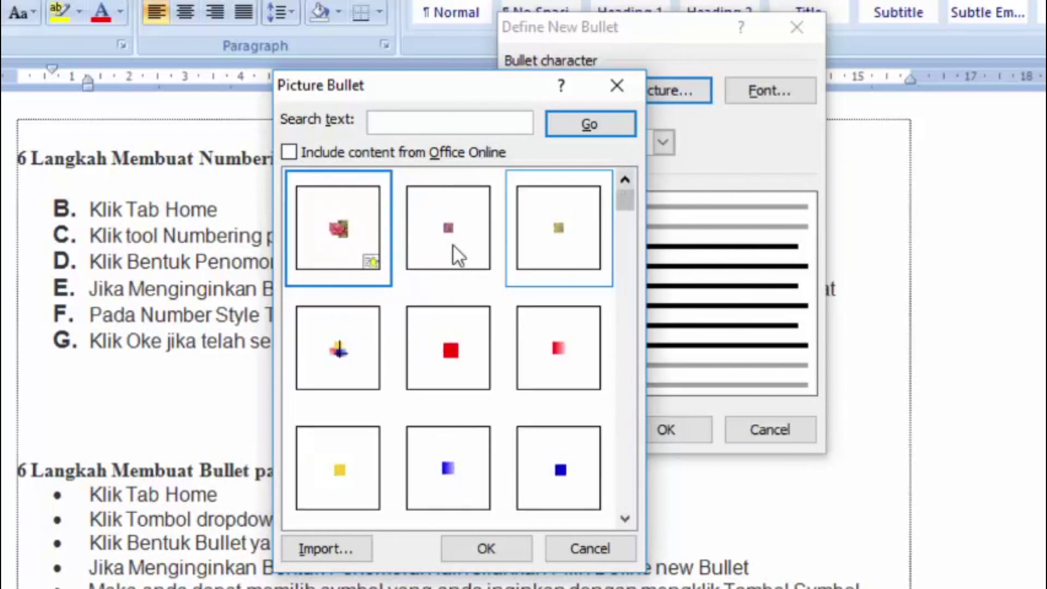
pyautogui.click(455, 355)
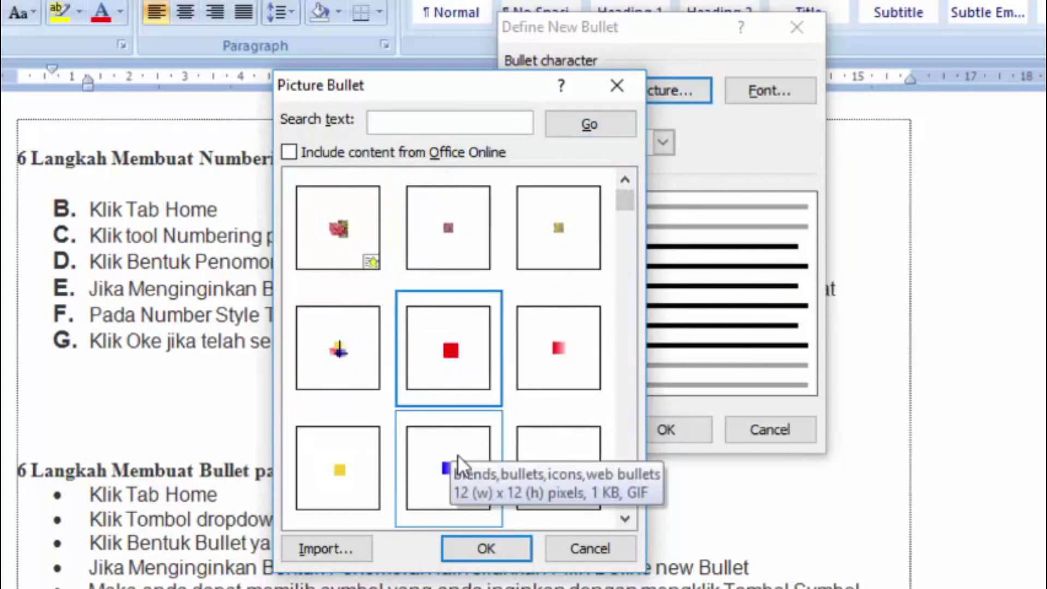
pyautogui.click(443, 466)
pyautogui.click(501, 548)
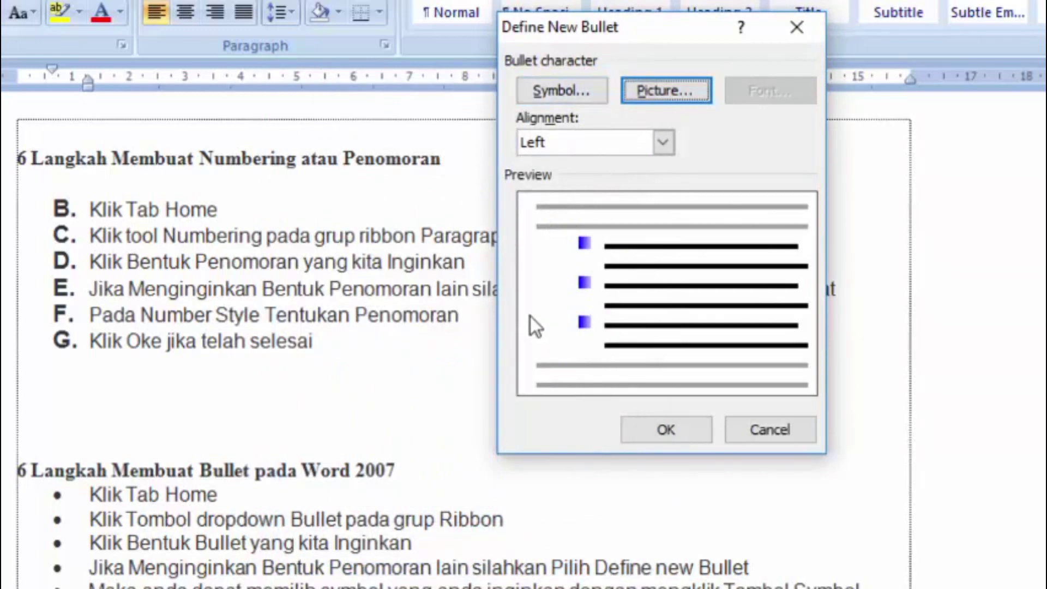
# Set the bullet character back to the apple from the recently used symbols
pyautogui.click(594, 93)
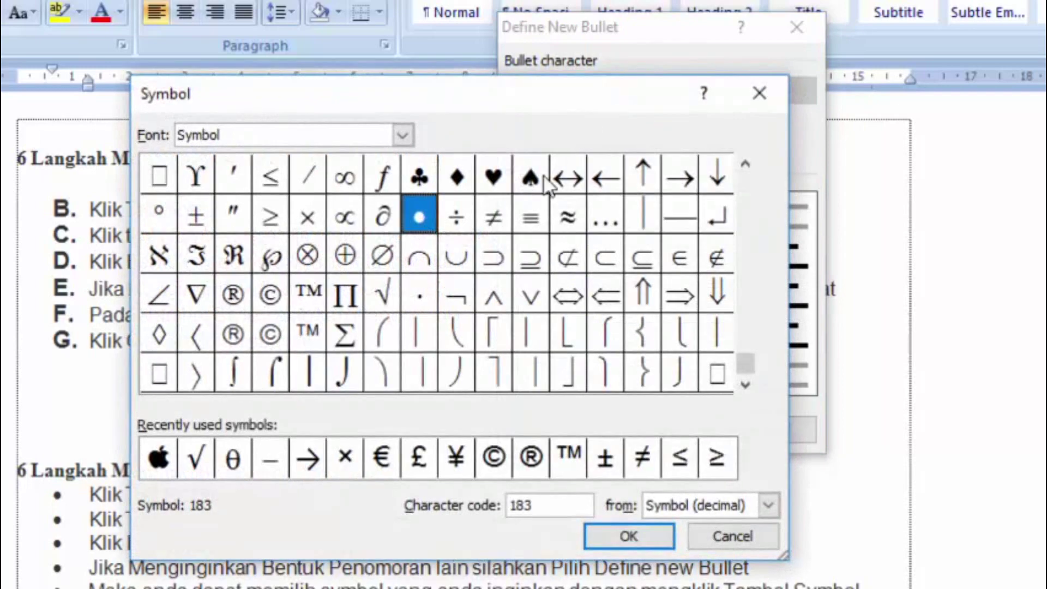
pyautogui.click(158, 458)
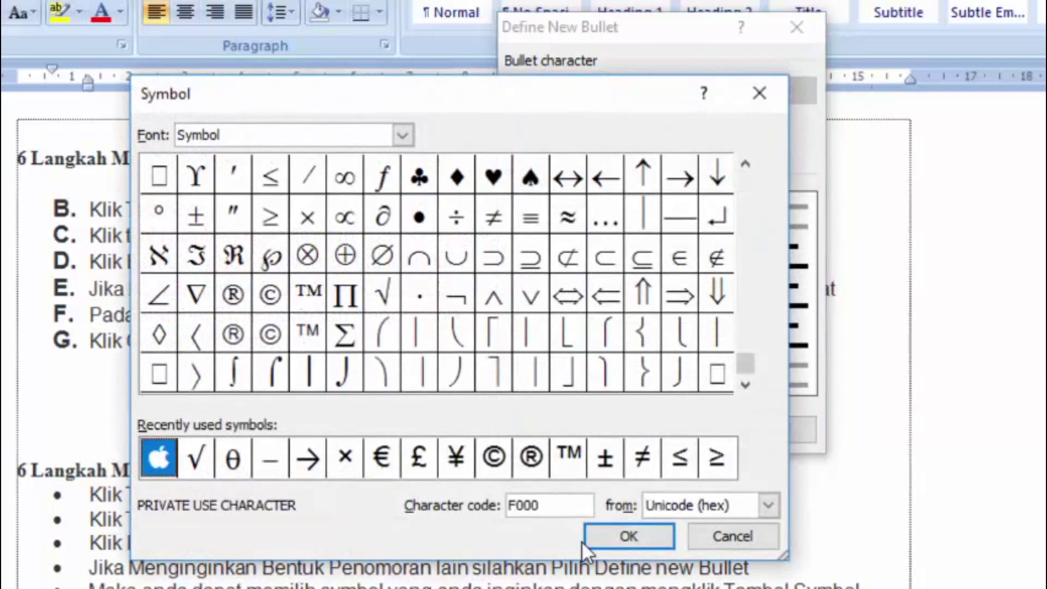
pyautogui.click(613, 543)
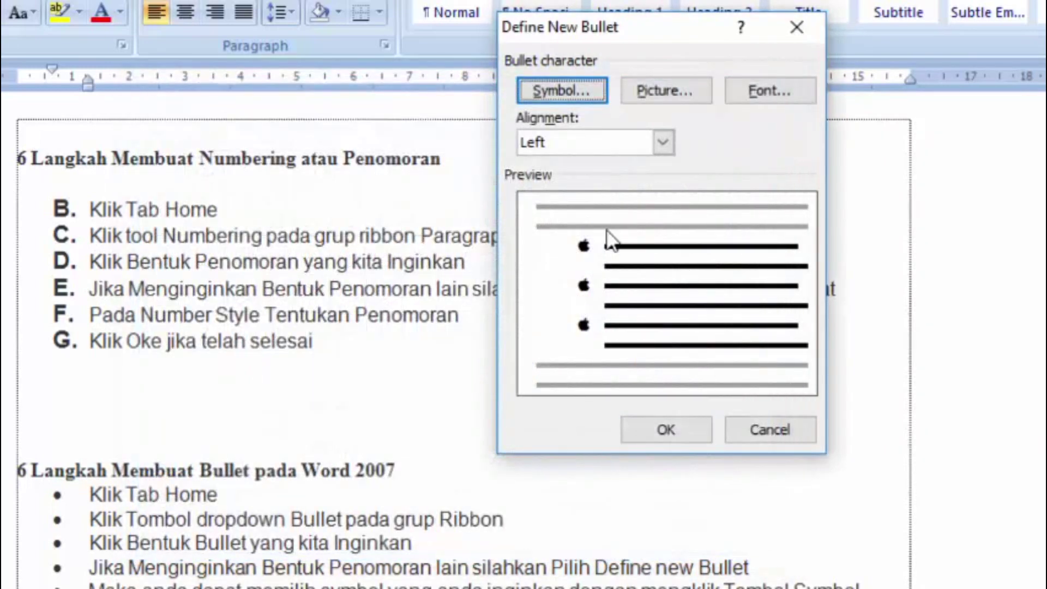
# Try the small mauve square picture from the picture bullet gallery as the bullet
pyautogui.click(654, 91)
pyautogui.click(439, 248)
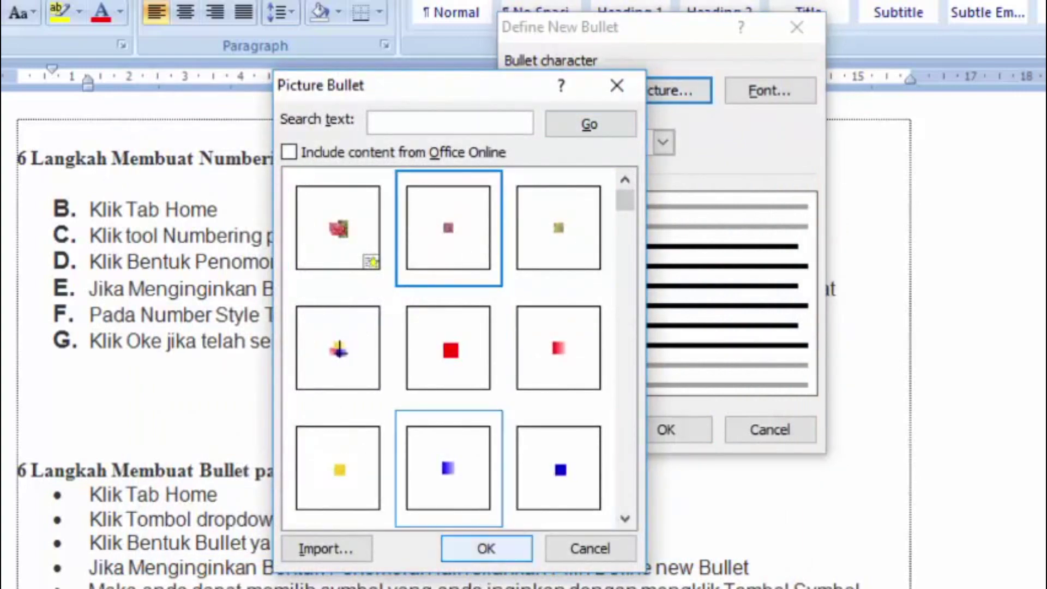
pyautogui.click(479, 547)
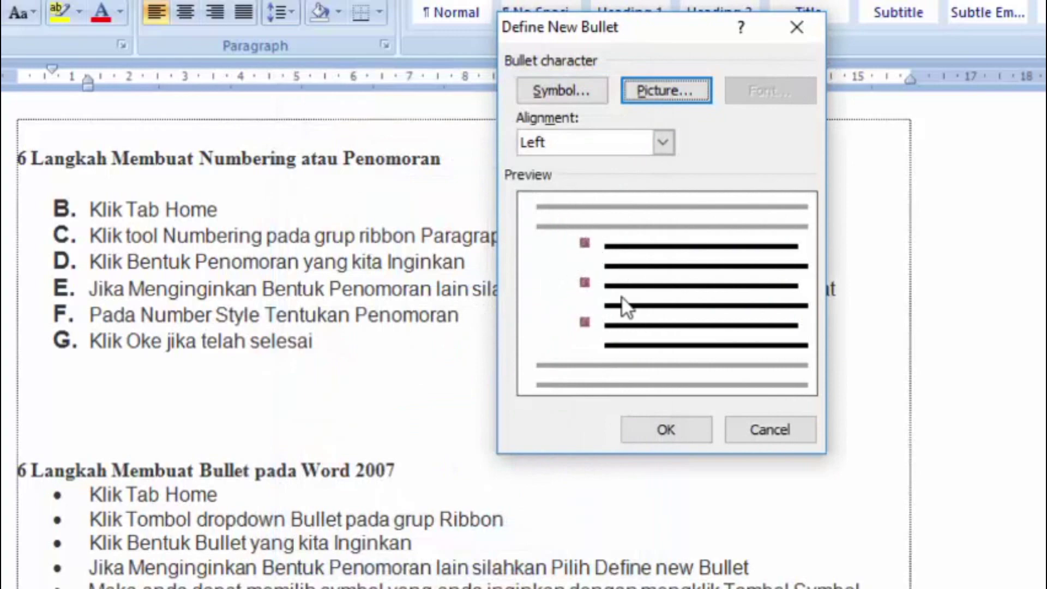
# Replace the picture bullet with the apple from the recently used symbols
pyautogui.click(565, 90)
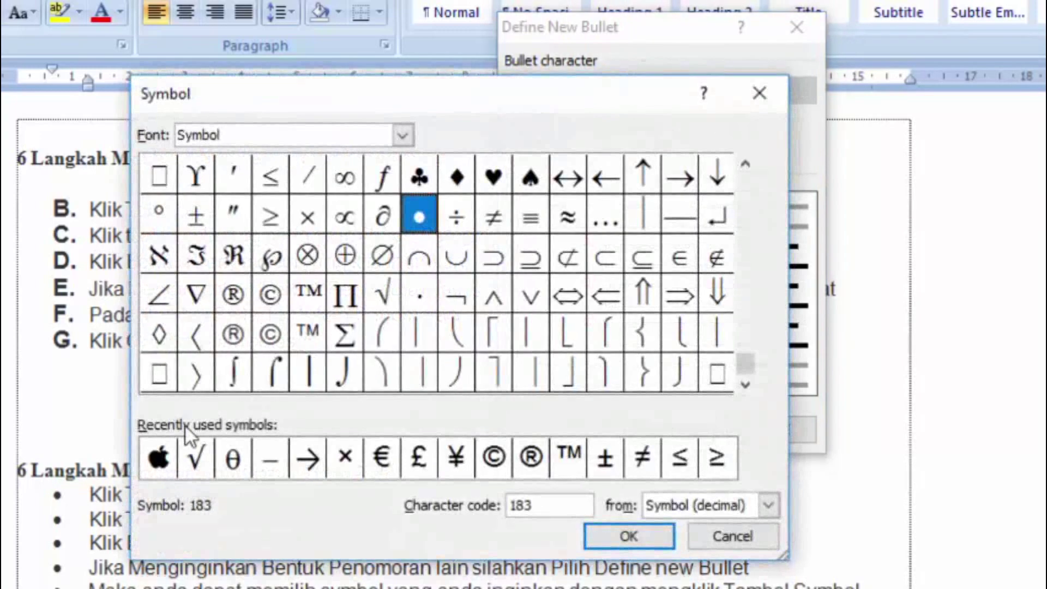
pyautogui.click(159, 457)
pyautogui.click(654, 539)
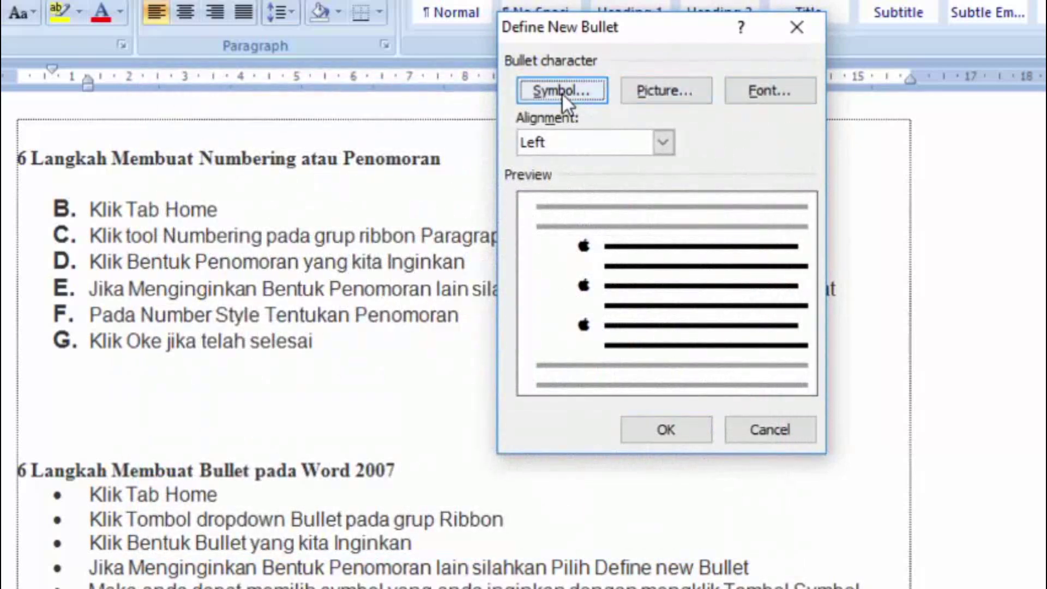
# Browse the Swis721 font variants for the apple bullet and accept the font settings
pyautogui.click(756, 98)
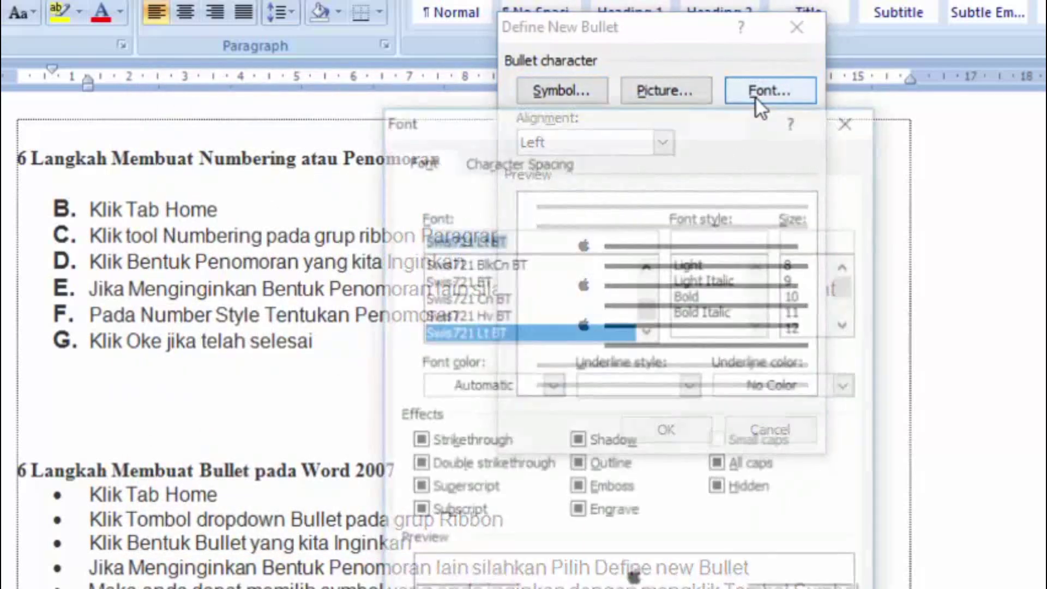
pyautogui.click(457, 296)
pyautogui.click(462, 263)
pyautogui.click(462, 314)
pyautogui.press('Return')
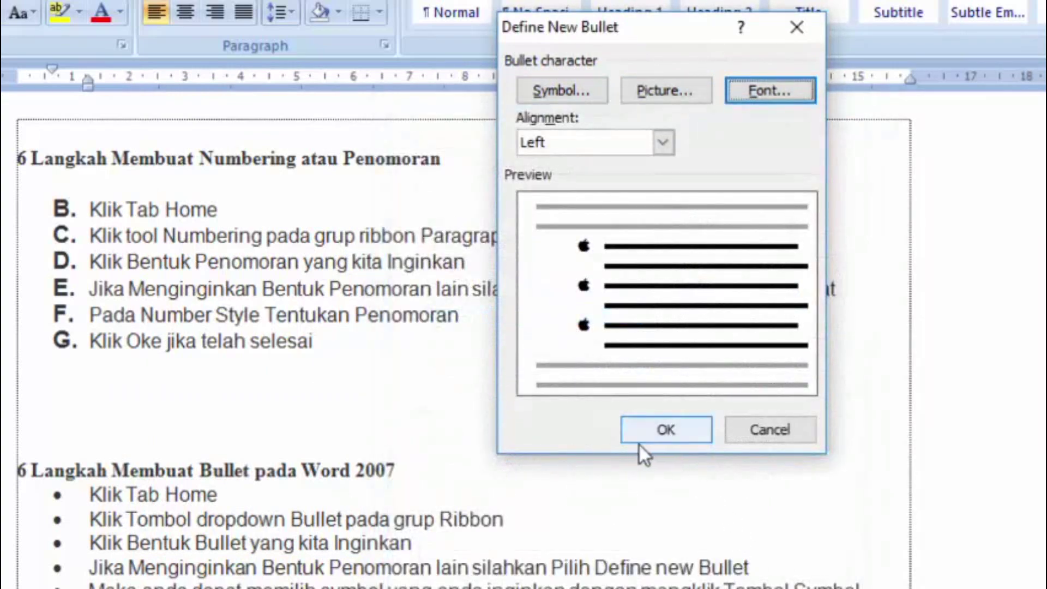
# Apply the apple bullet to the list under "6 Langkah Membuat Bullet pada Word 2007", deselect it and review the whole list
pyautogui.click(666, 430)
pyautogui.click(538, 431)
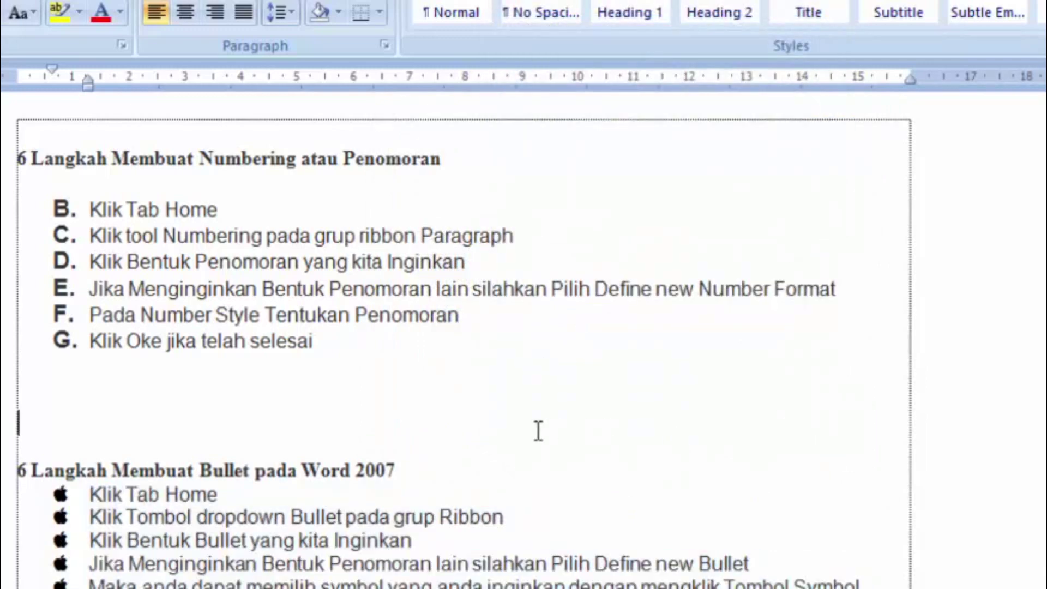
pyautogui.scroll(-3, 538, 431)
pyautogui.scroll(3, 538, 431)
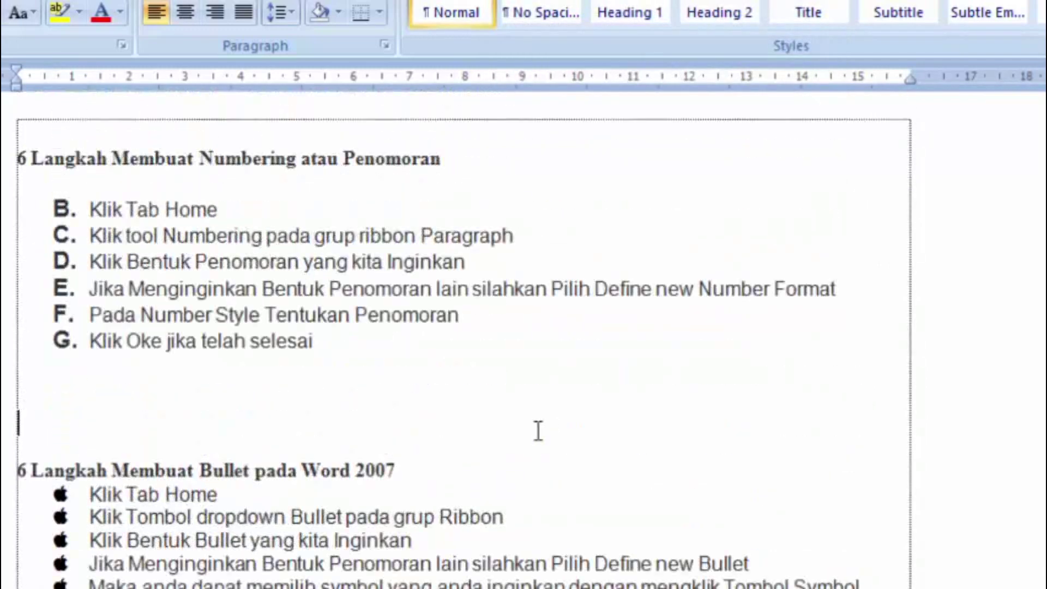
pyautogui.scroll(-1, 537, 431)
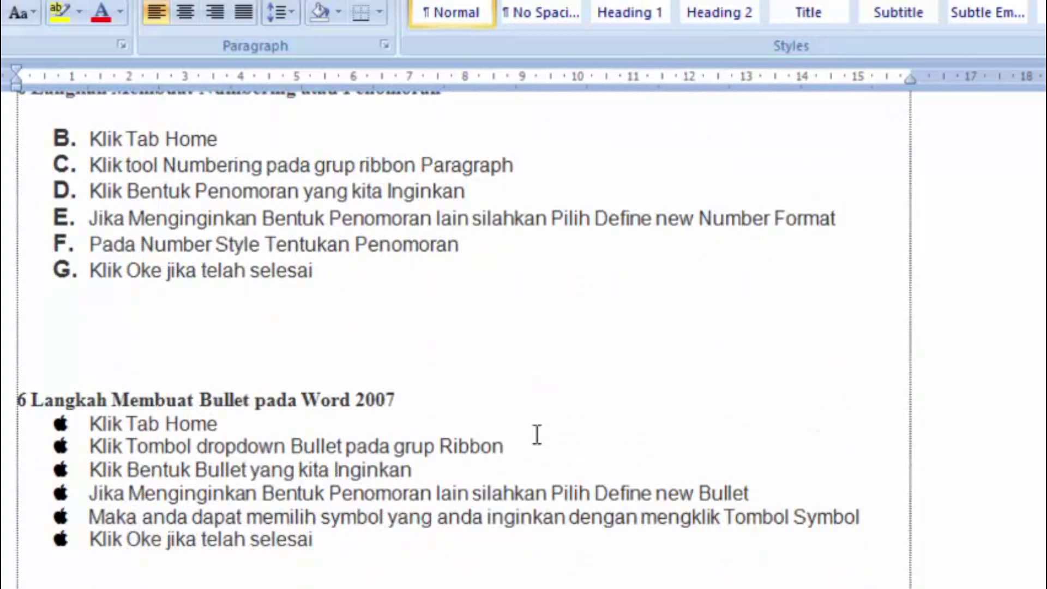